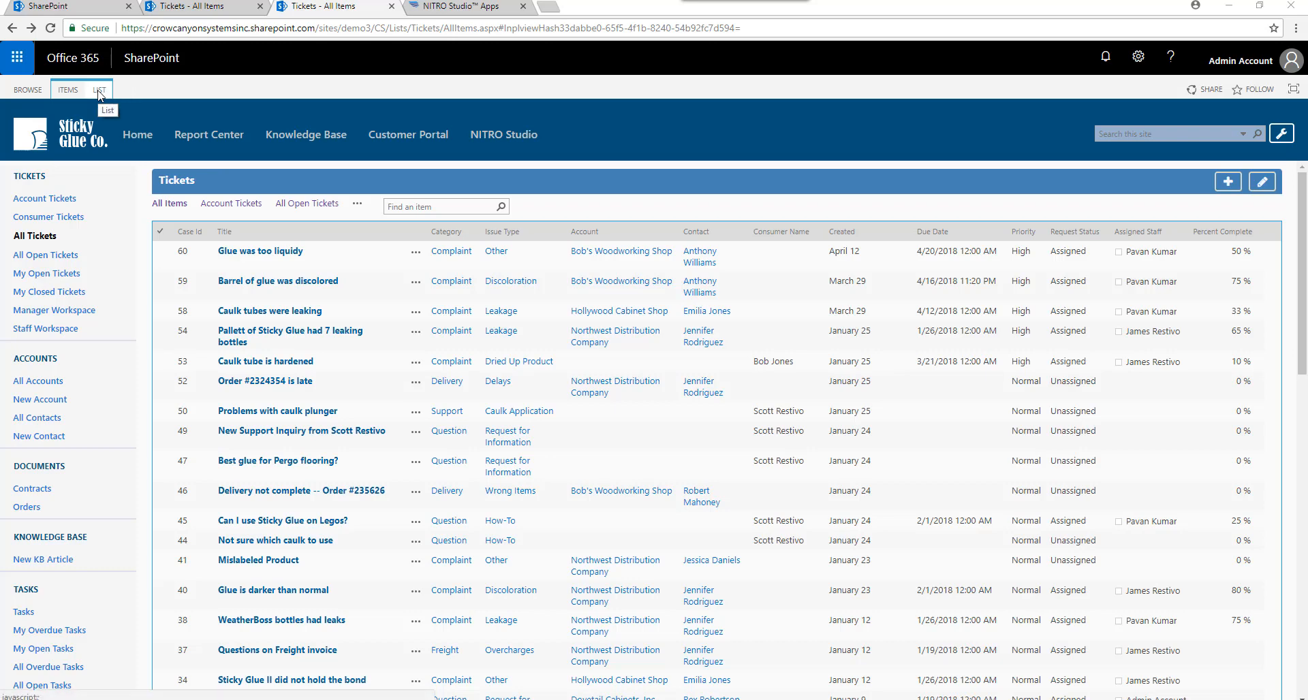
Open the Conditional Formatting settings for the Tickets list.
left_click(99, 90)
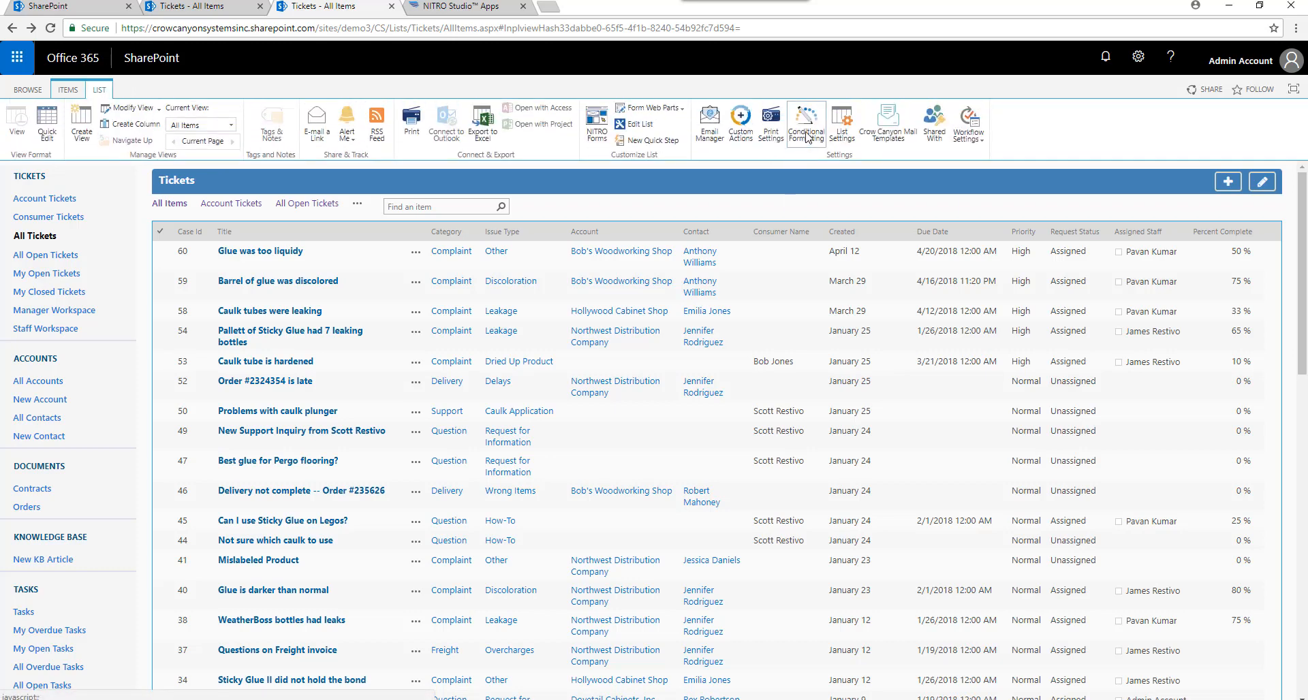
left_click(806, 137)
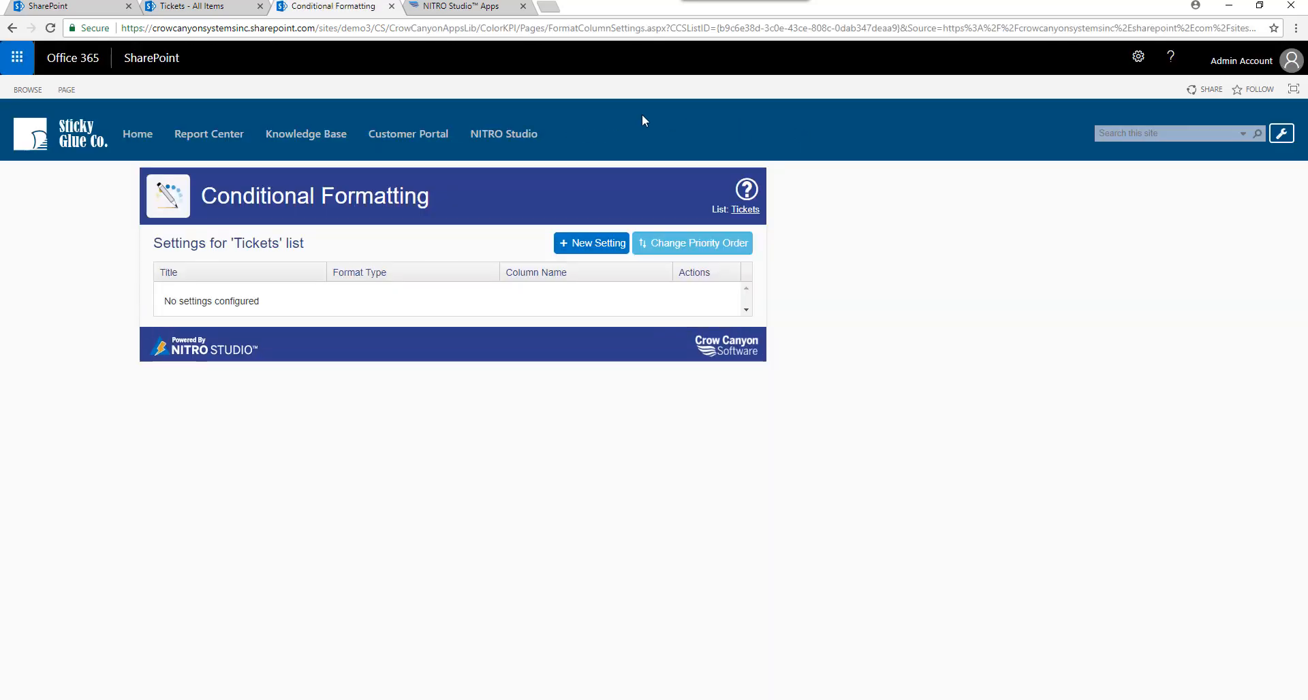
left_click(461, 9)
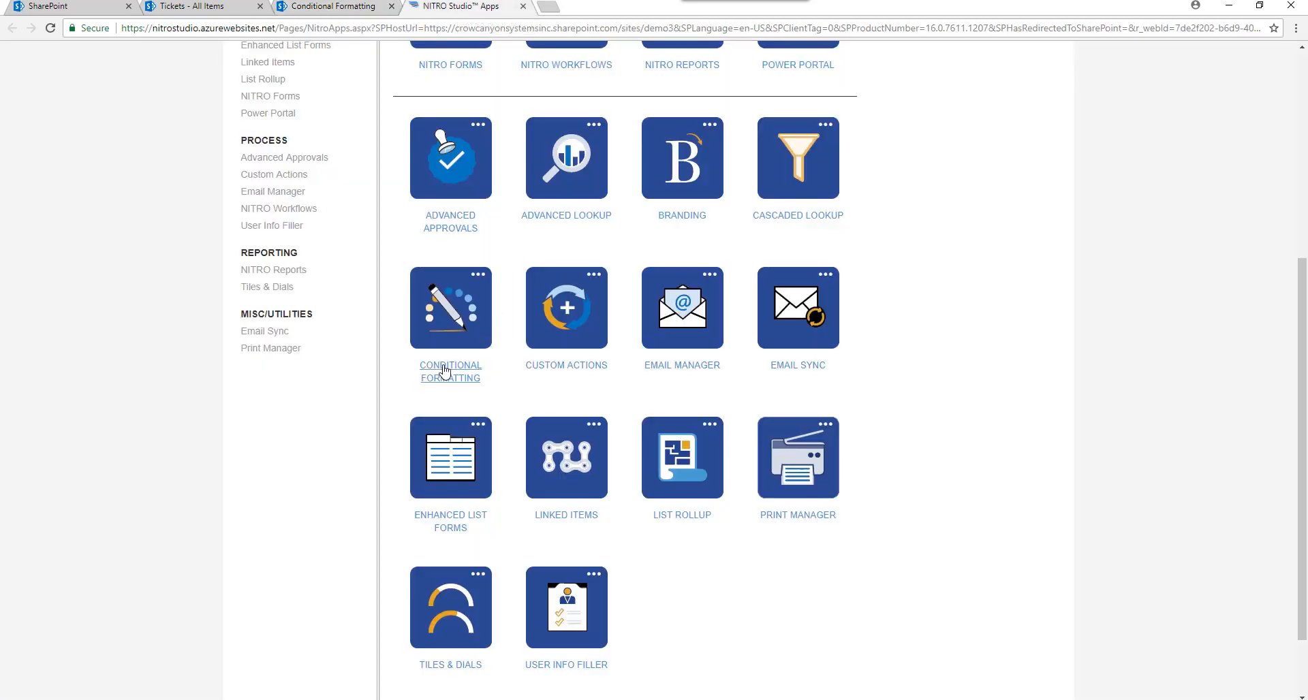
left_click(321, 8)
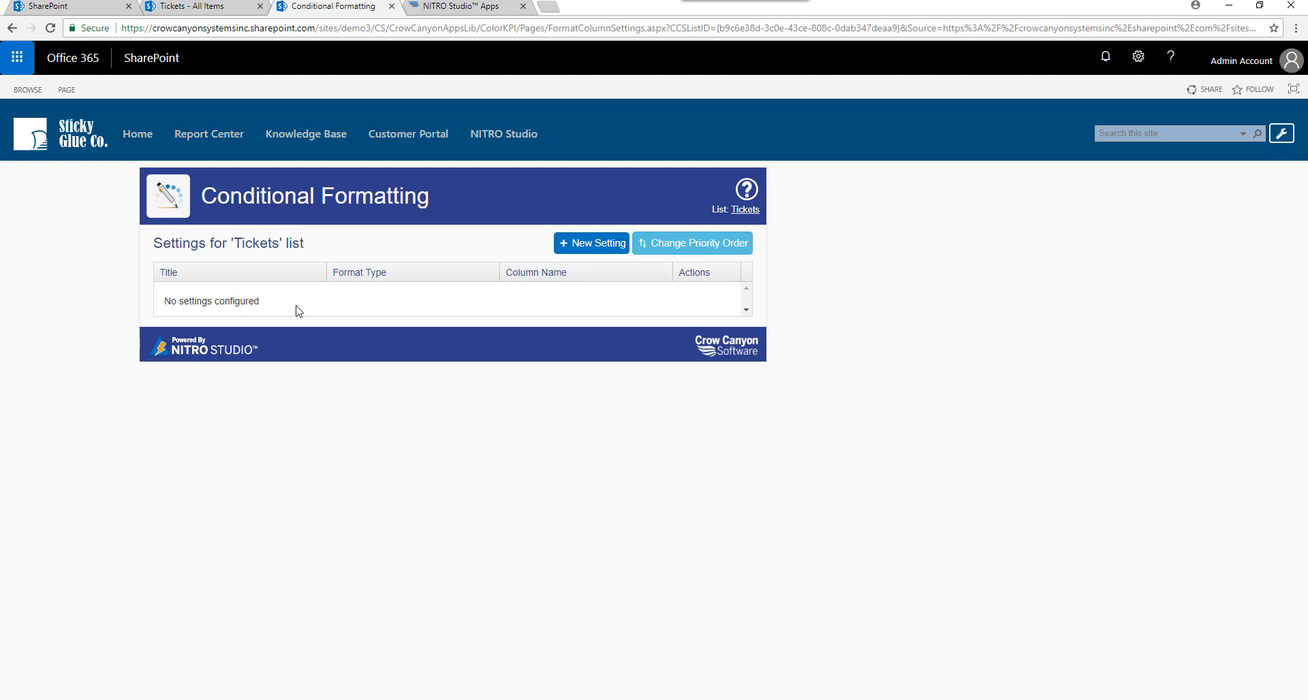
Create a new formatting setting titled "Priority" that uses the Color format type with red.
left_click(602, 246)
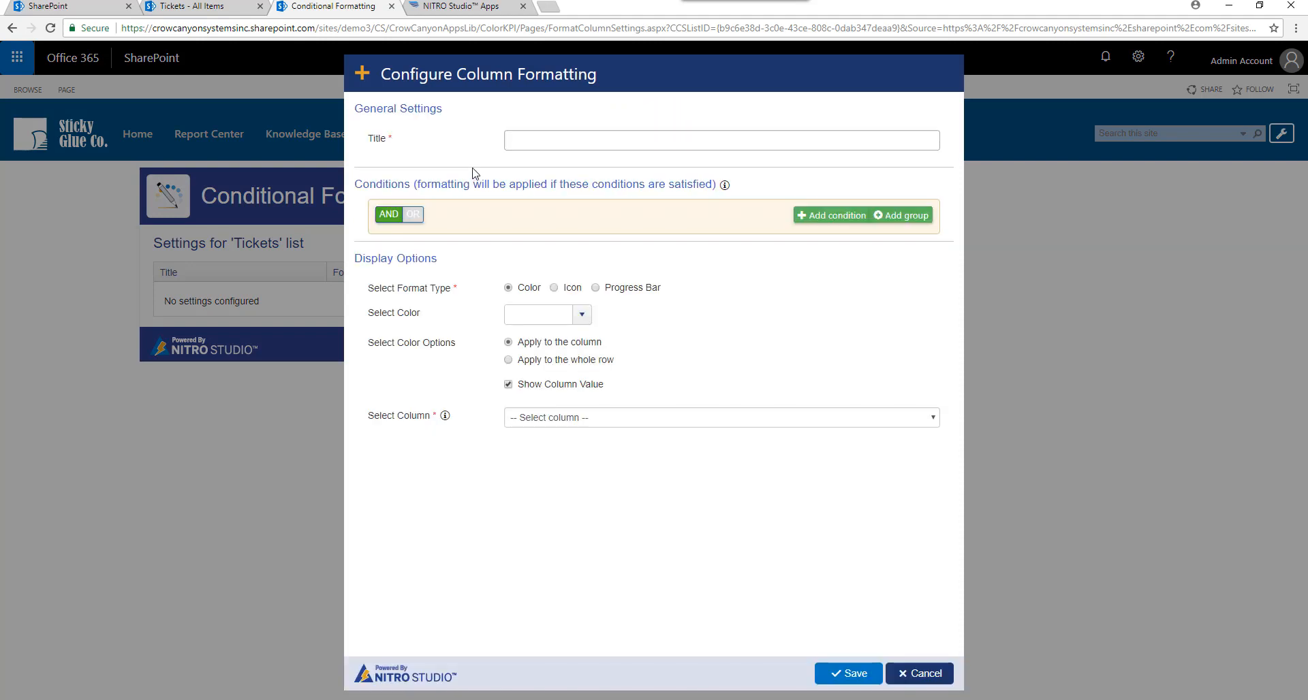
left_click(526, 143)
type("Priority")
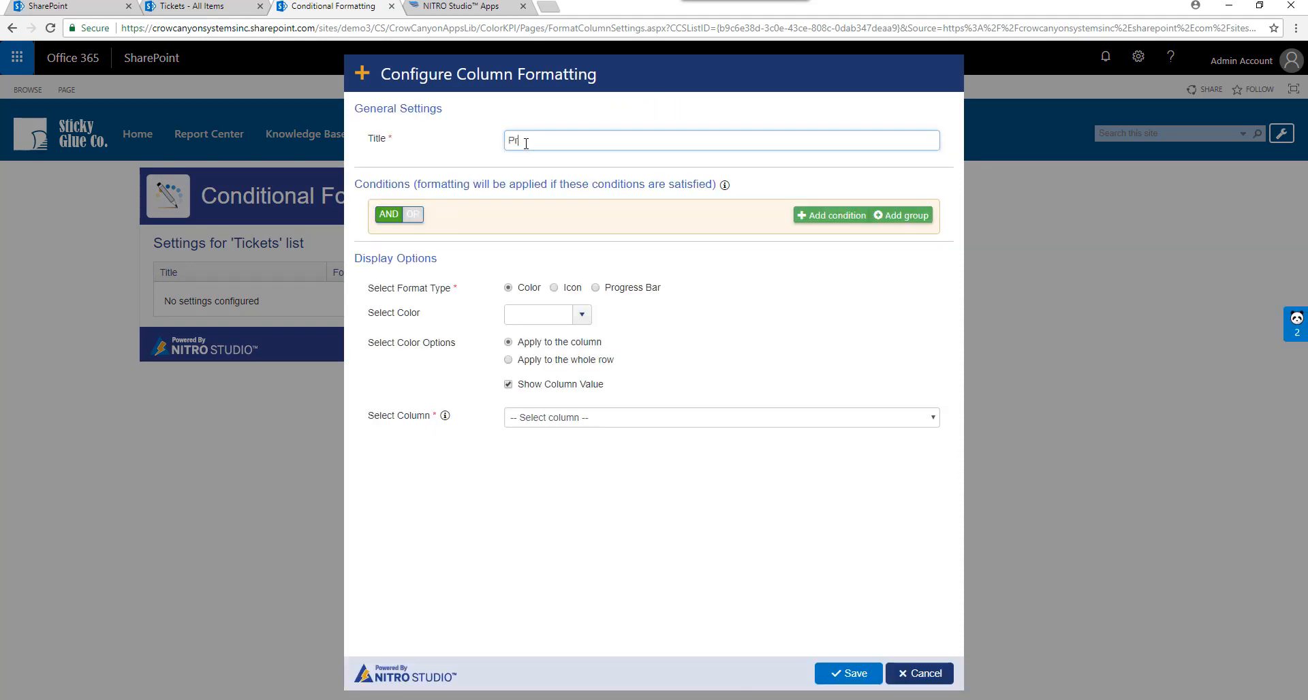
left_click(584, 316)
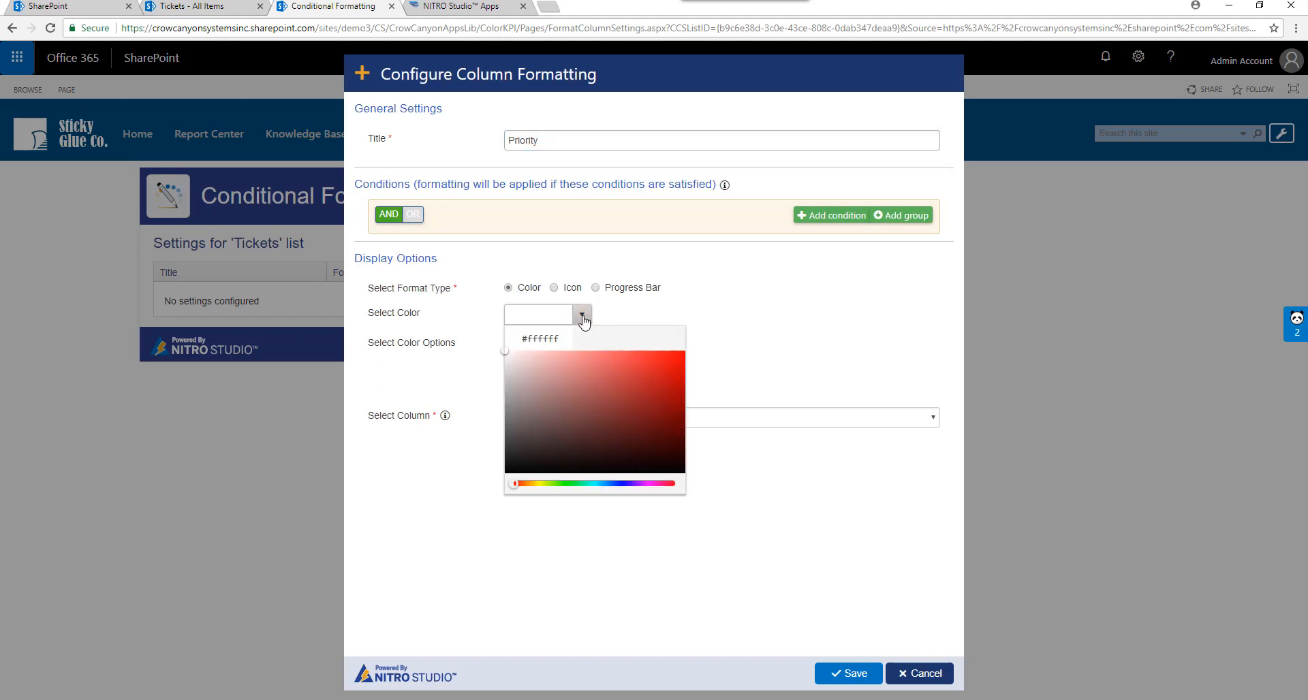
left_click(670, 369)
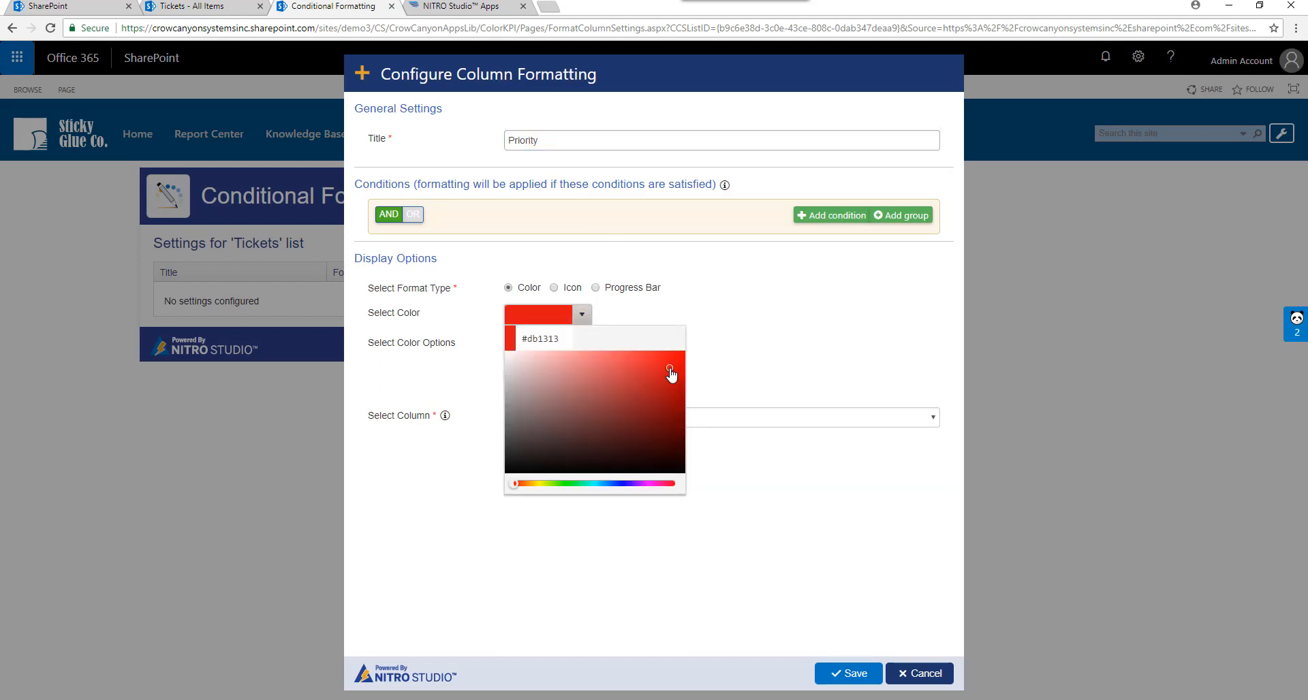
left_click(794, 297)
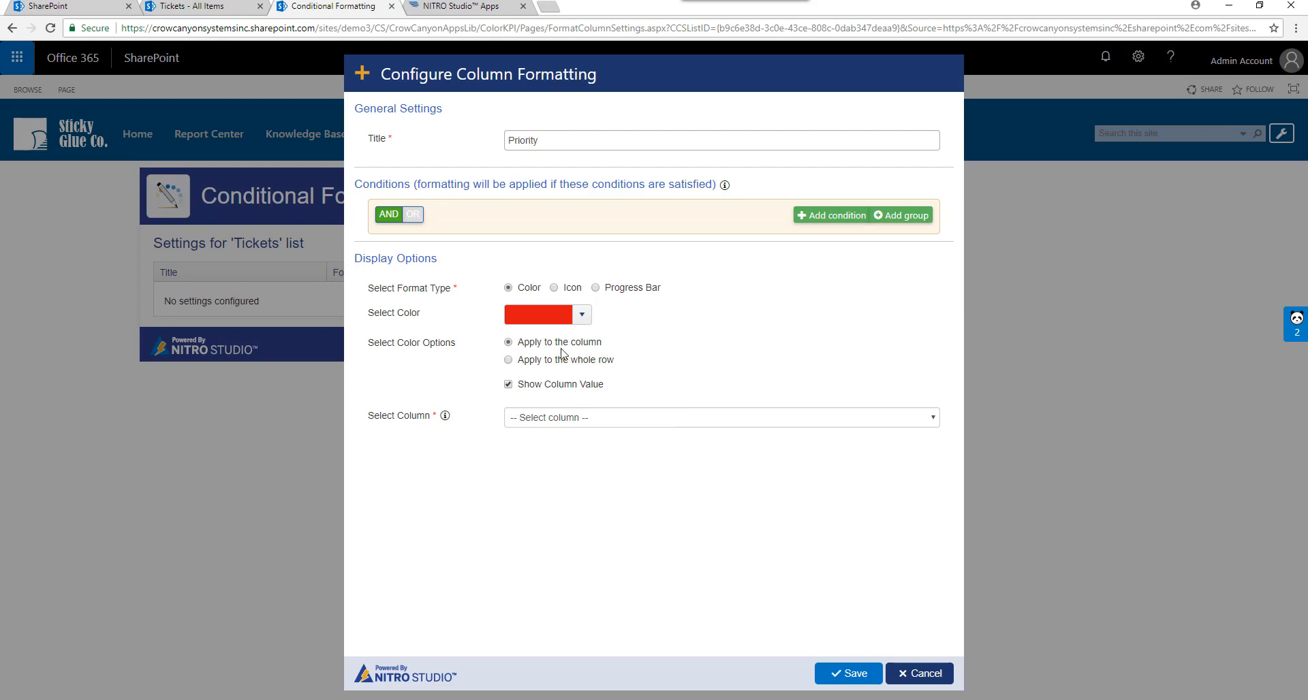
Choose Priority as the column to format, save the setting, and reload the ticket list to check the formatting.
left_click(584, 417)
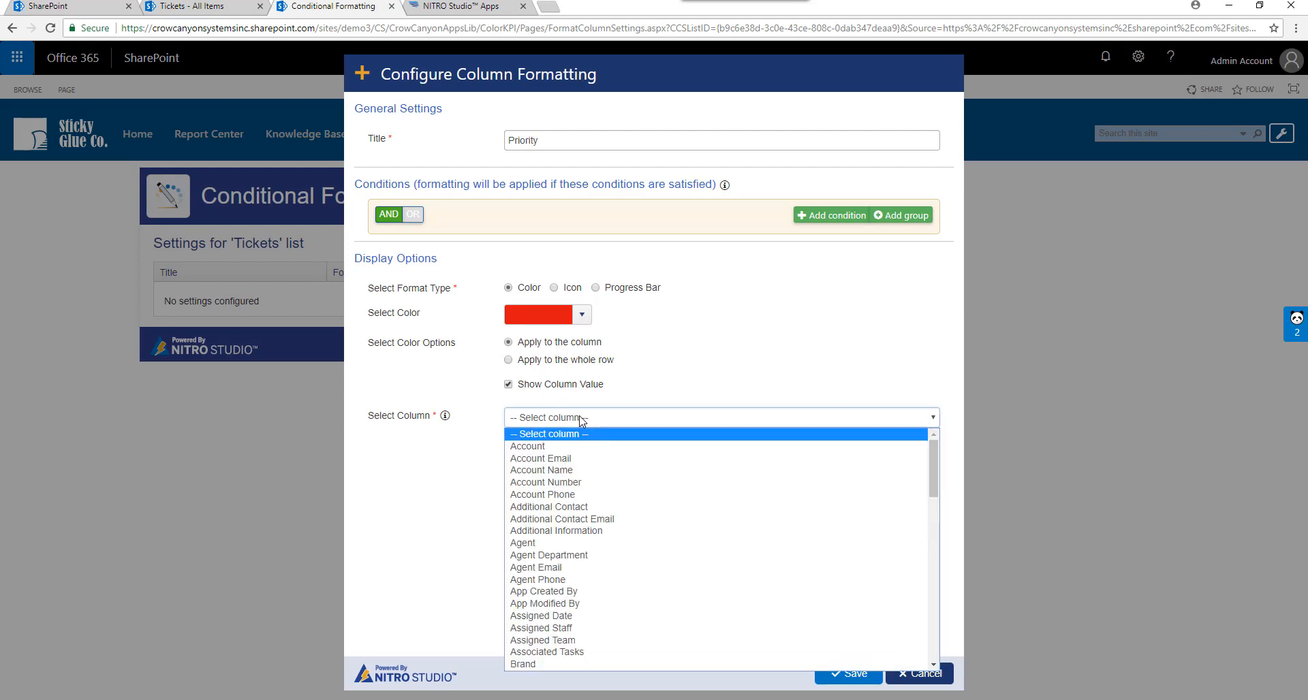
type("pri")
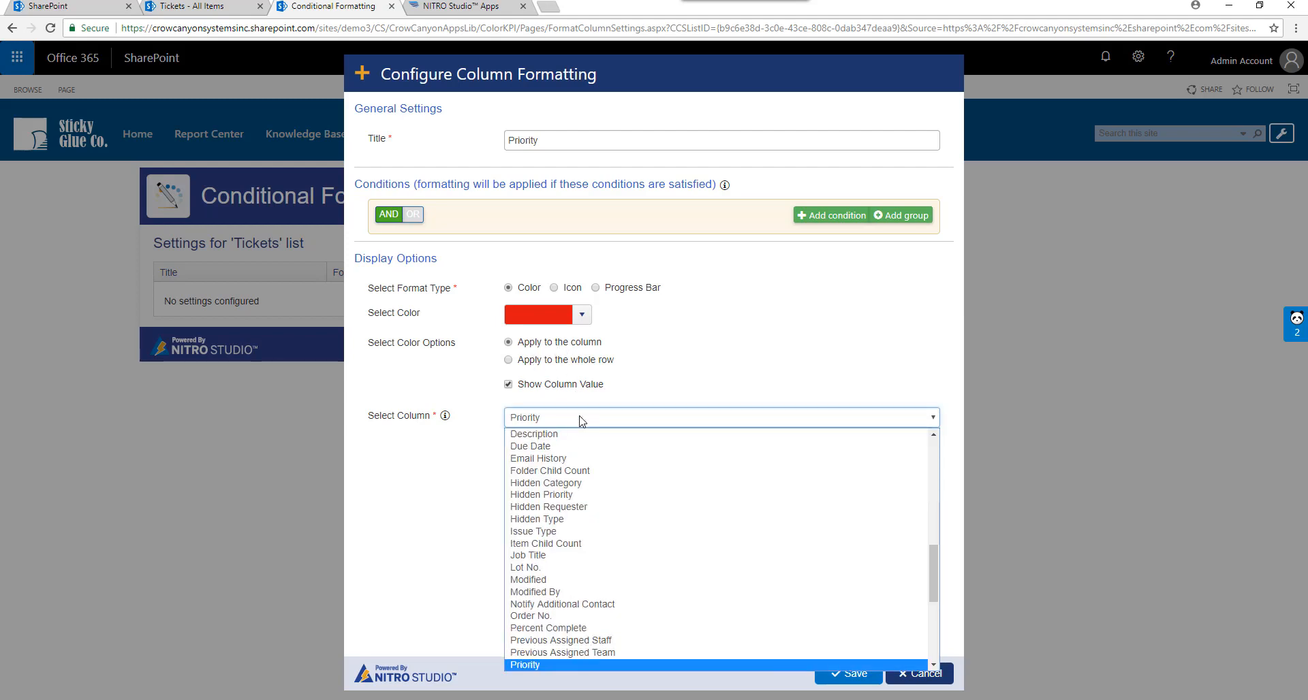
left_click(680, 665)
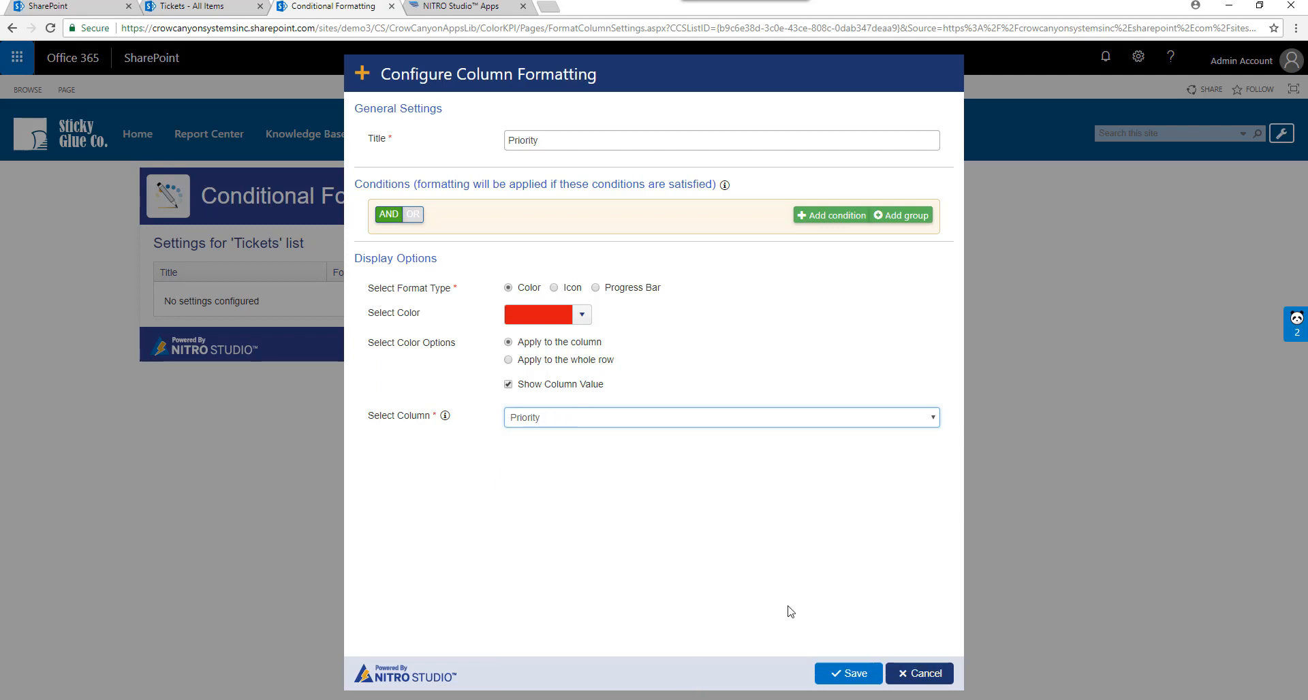
left_click(855, 675)
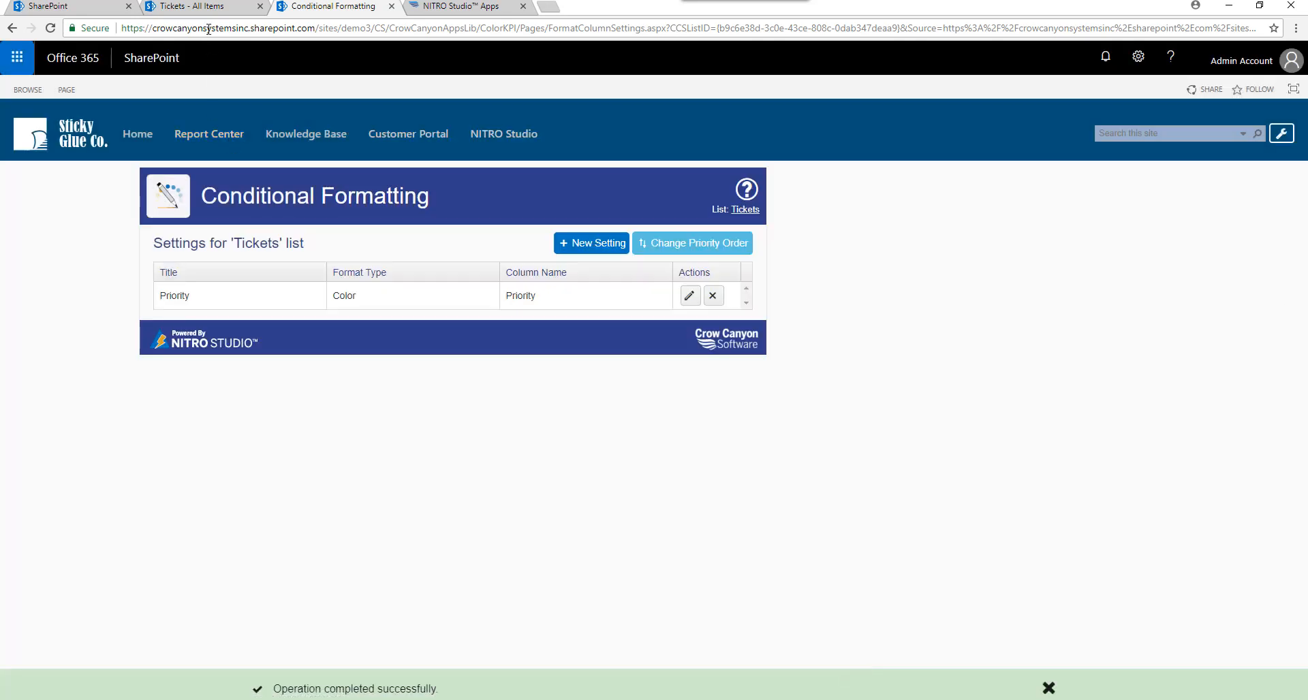
left_click(204, 7)
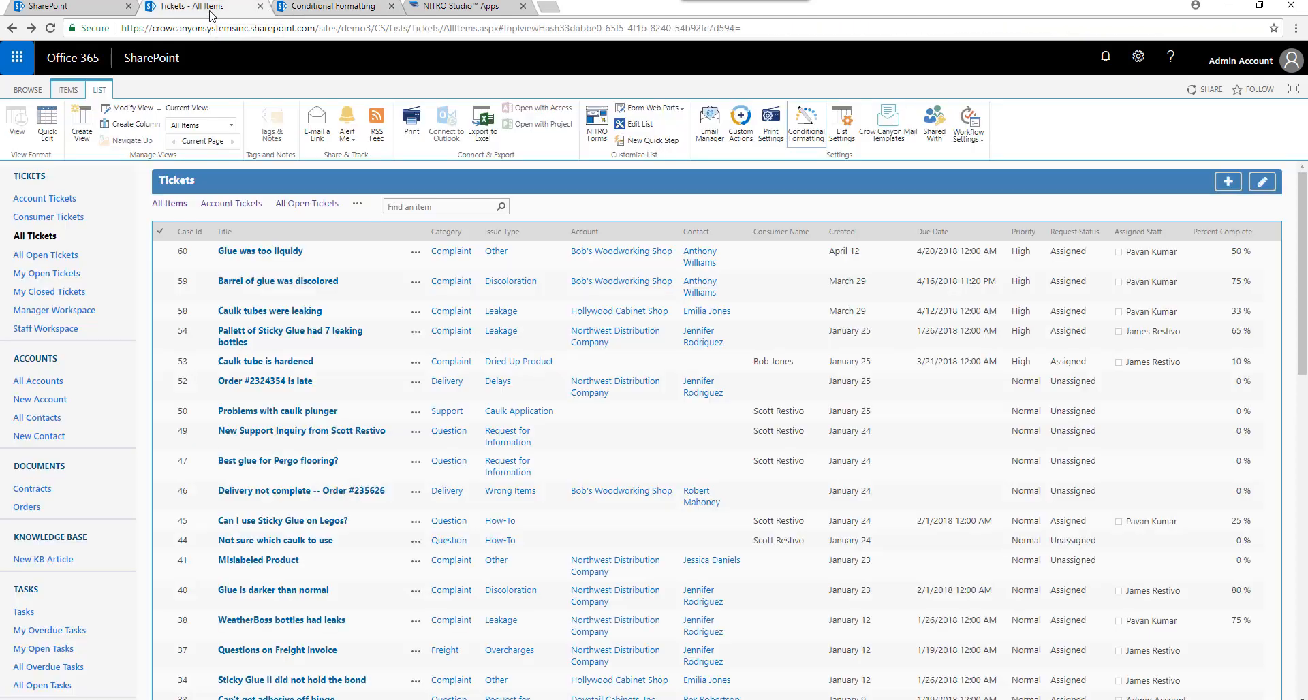
left_click(50, 28)
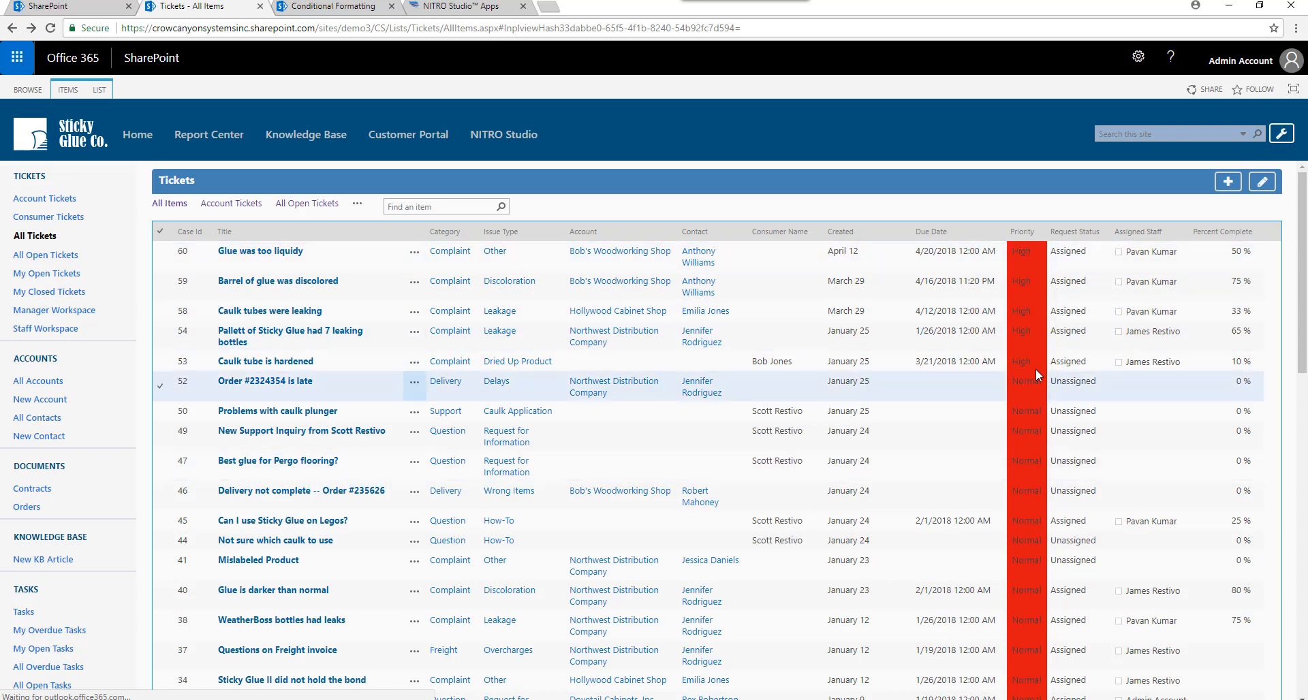
Add the condition Priority equal High to the Priority setting, save it, and reload the ticket list.
left_click(354, 11)
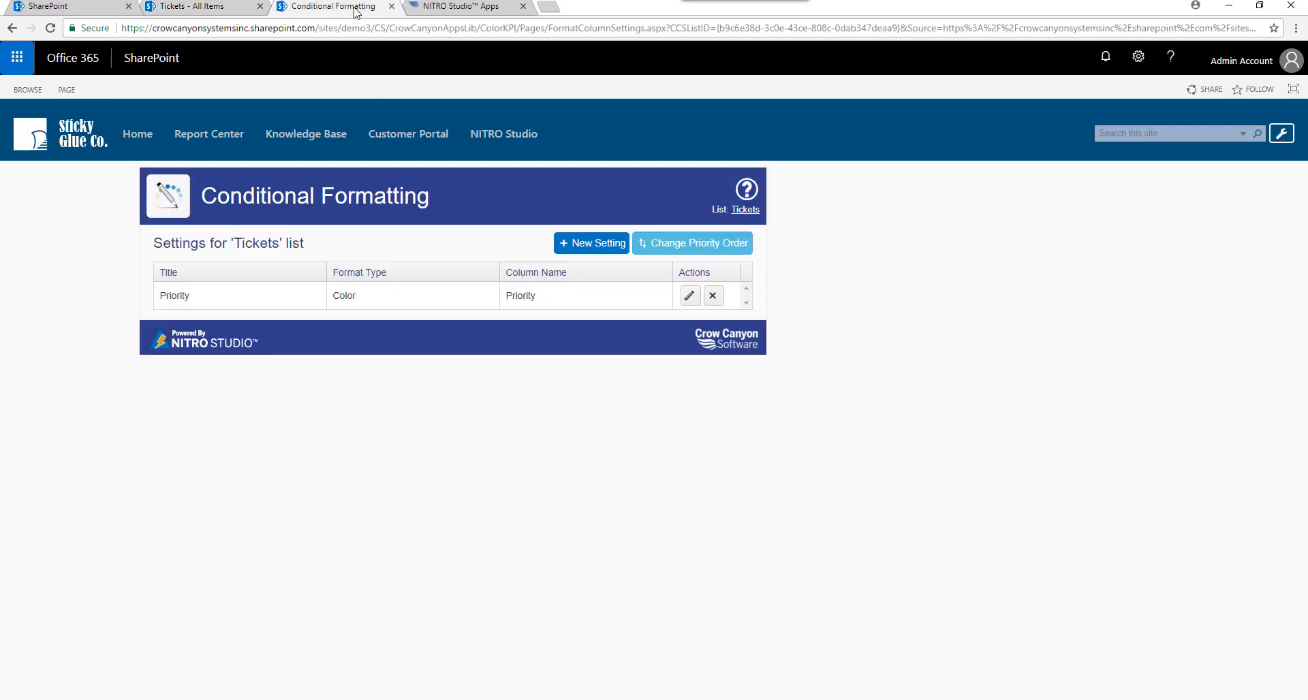
left_click(689, 296)
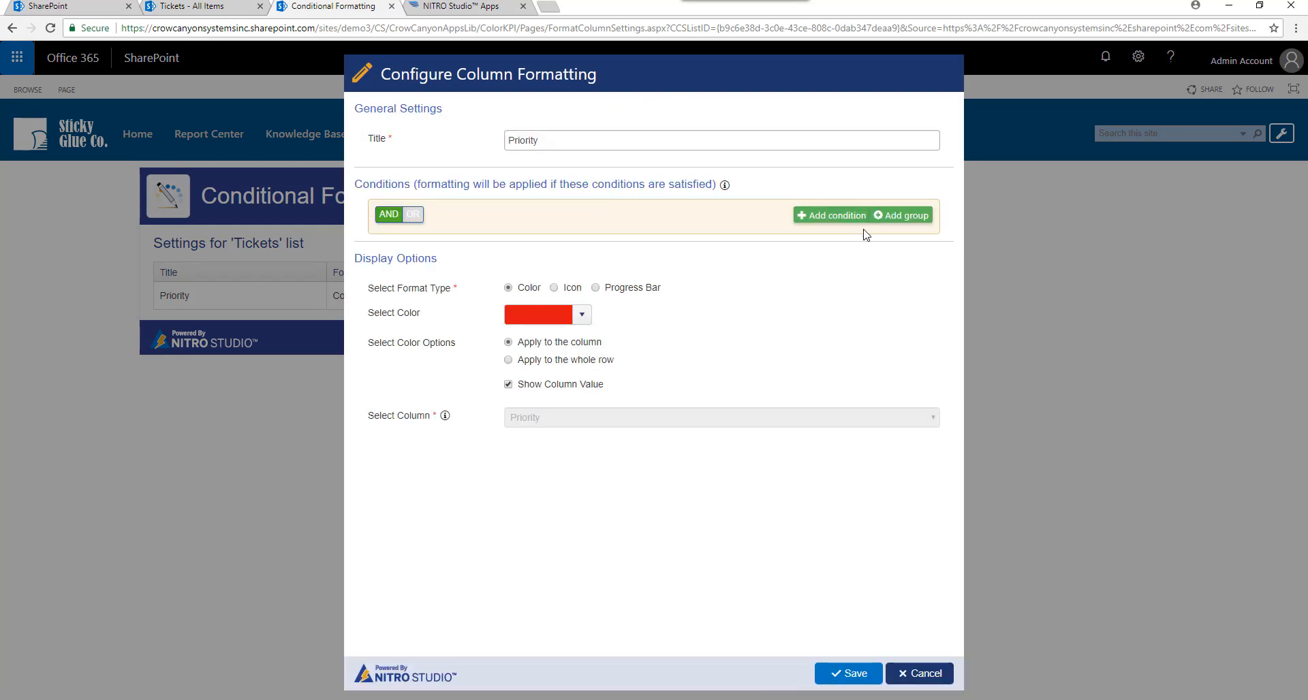
left_click(840, 215)
left_click(432, 246)
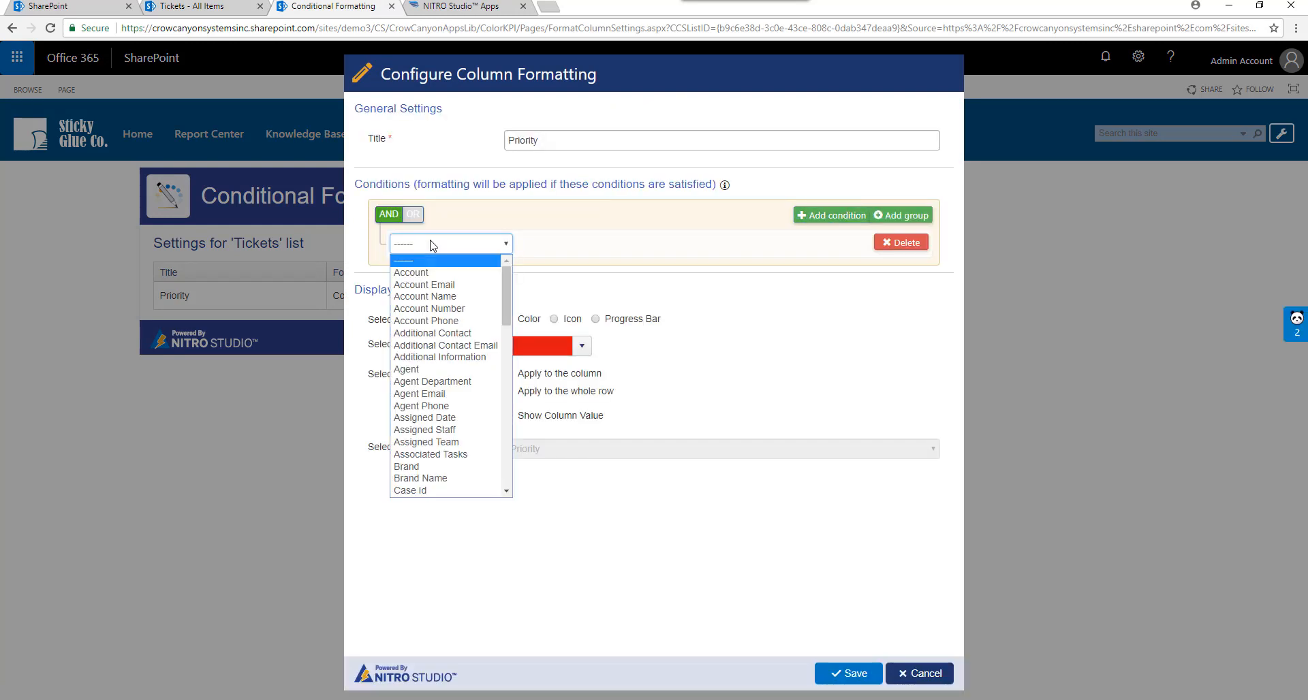
type("pri")
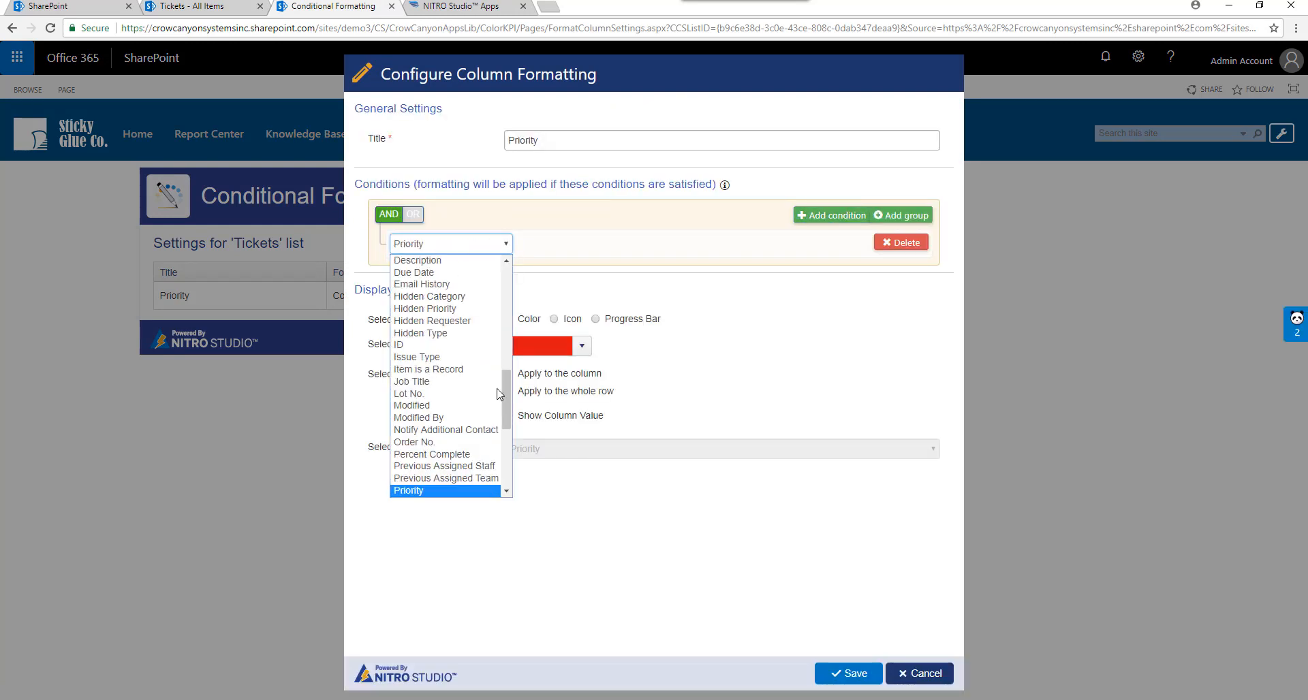
left_click(488, 492)
left_click(641, 239)
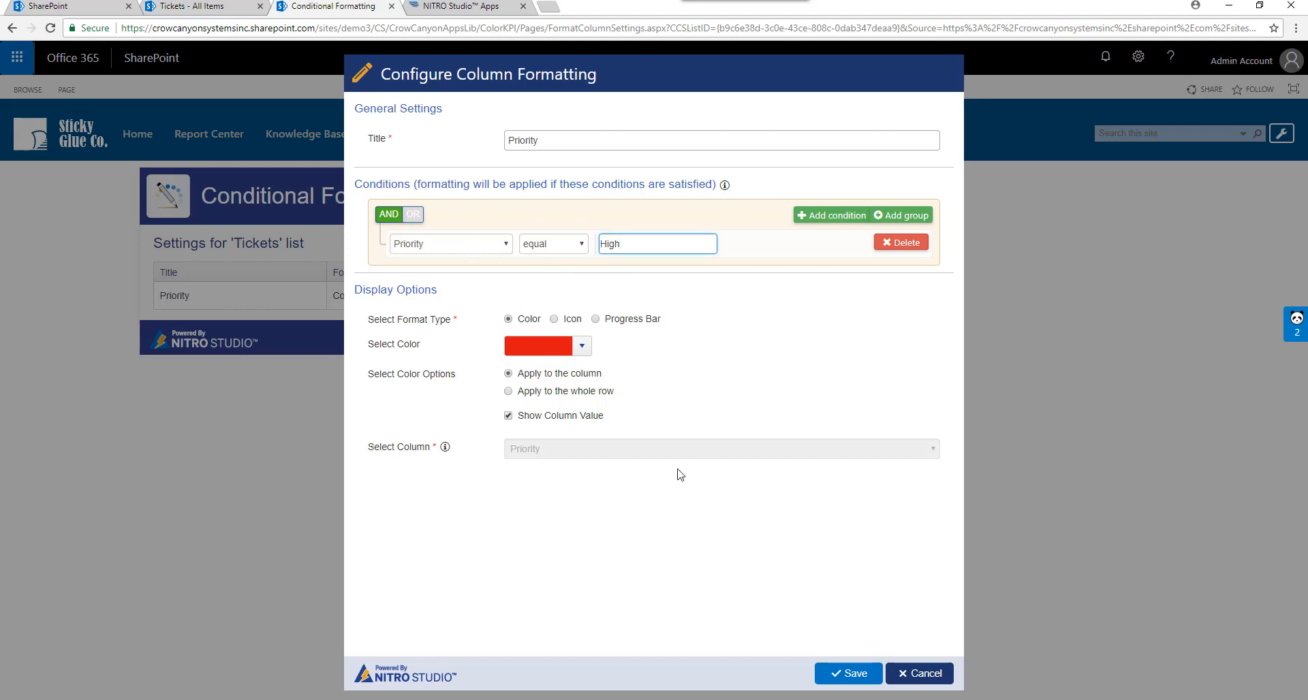
left_click(855, 673)
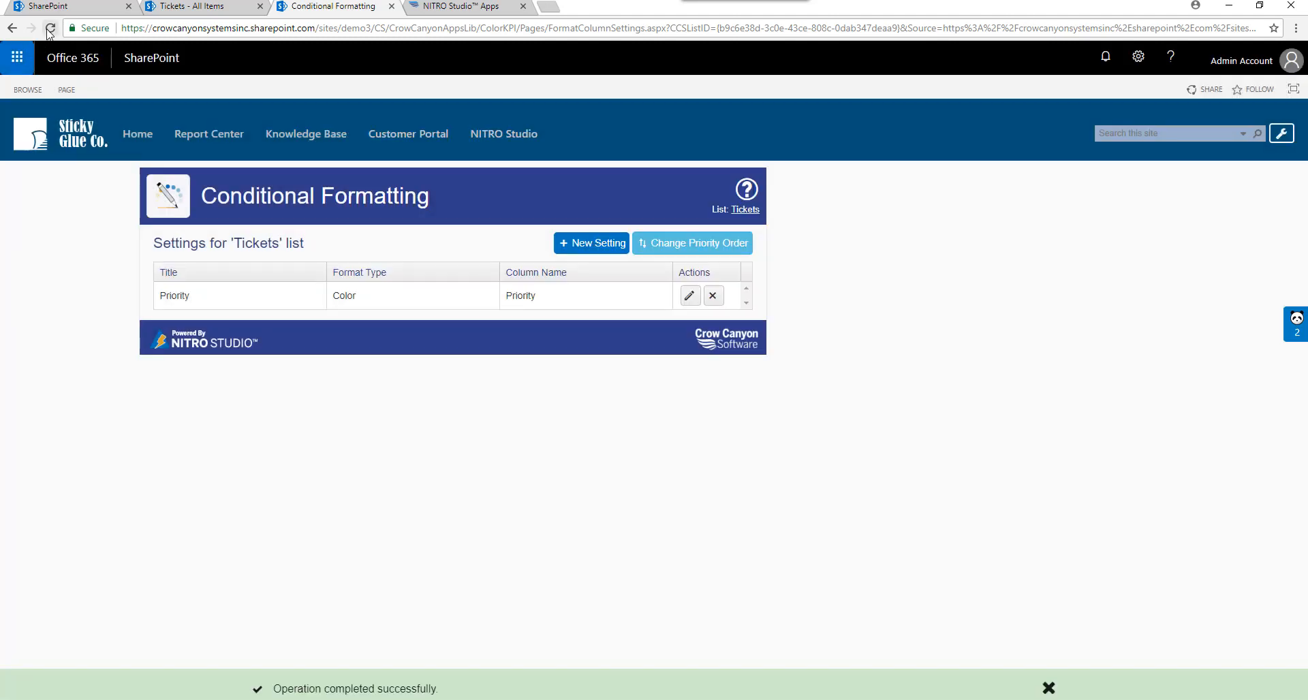
key("ctrl+shift+Tab")
left_click(51, 28)
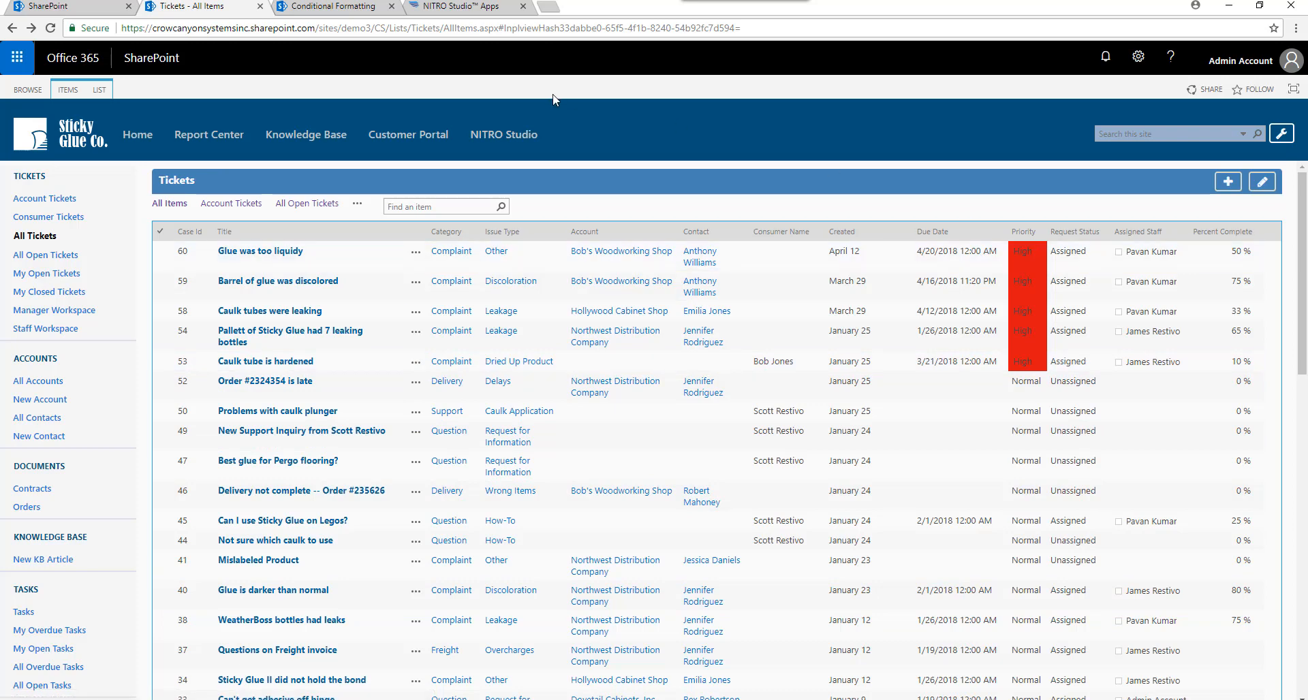
Change the Priority setting's color to light yellow applied to the whole row, save it, and reload the ticket list.
left_click(332, 7)
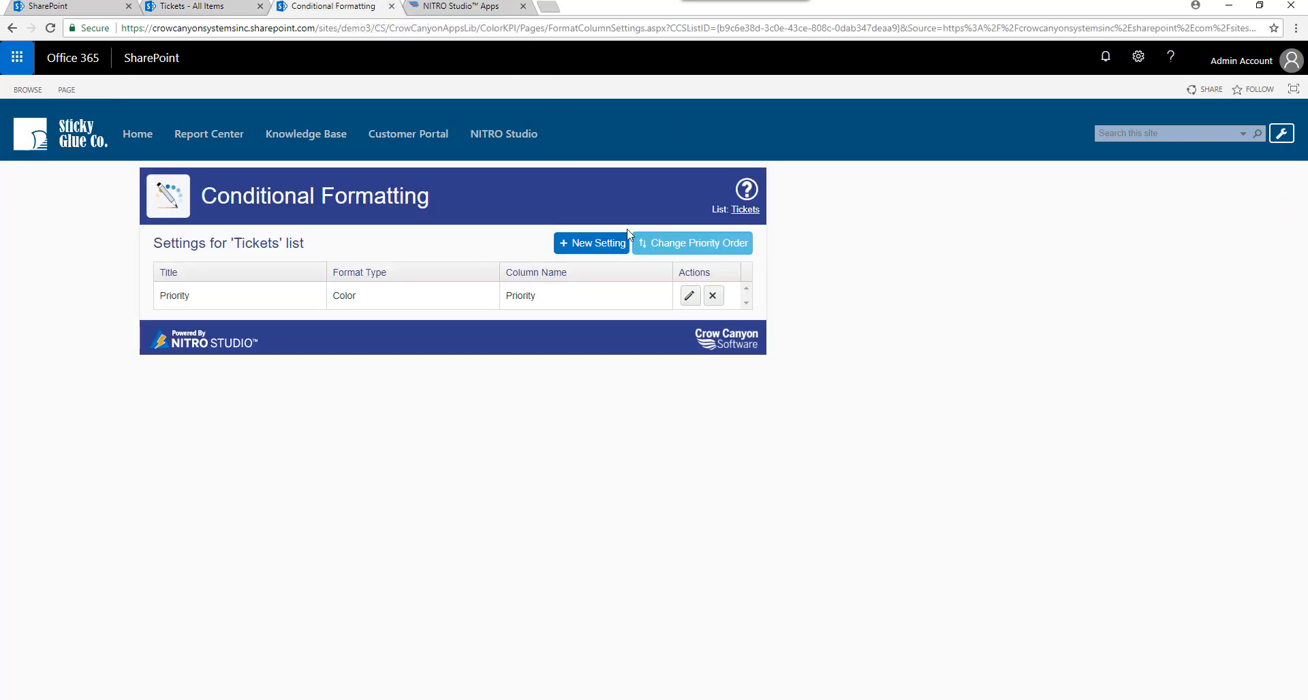
left_click(690, 295)
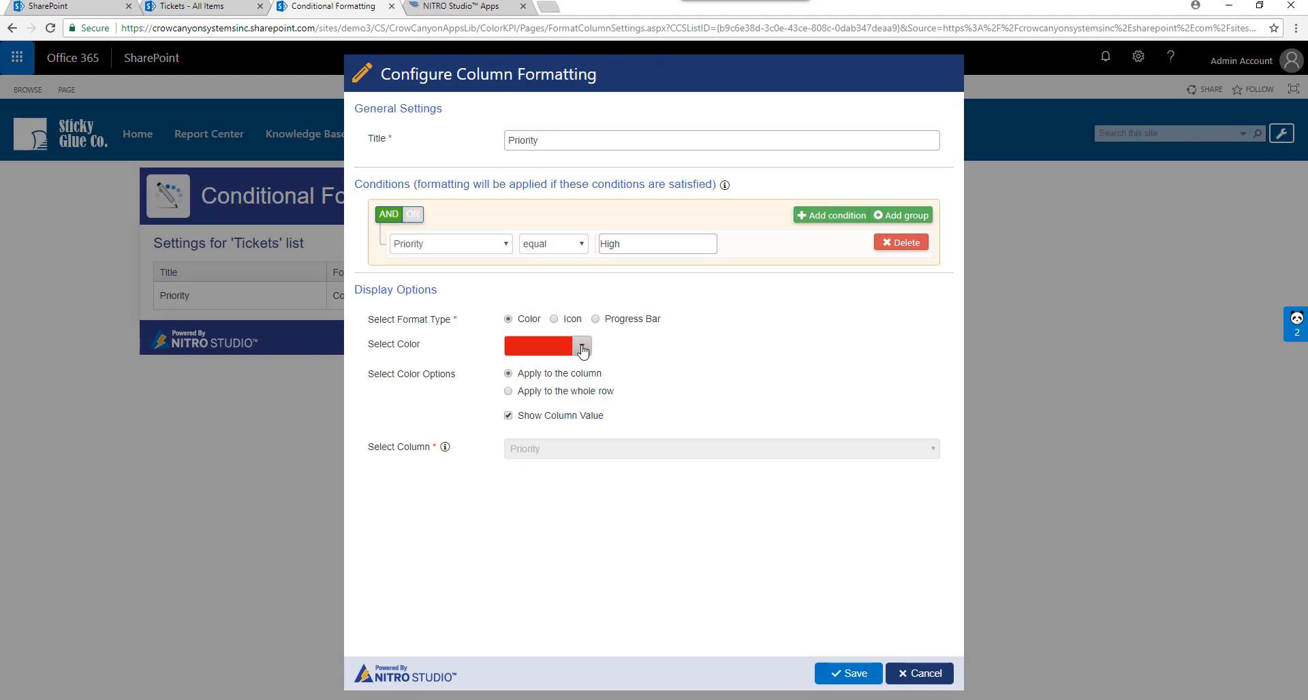
left_click(582, 348)
left_click(540, 516)
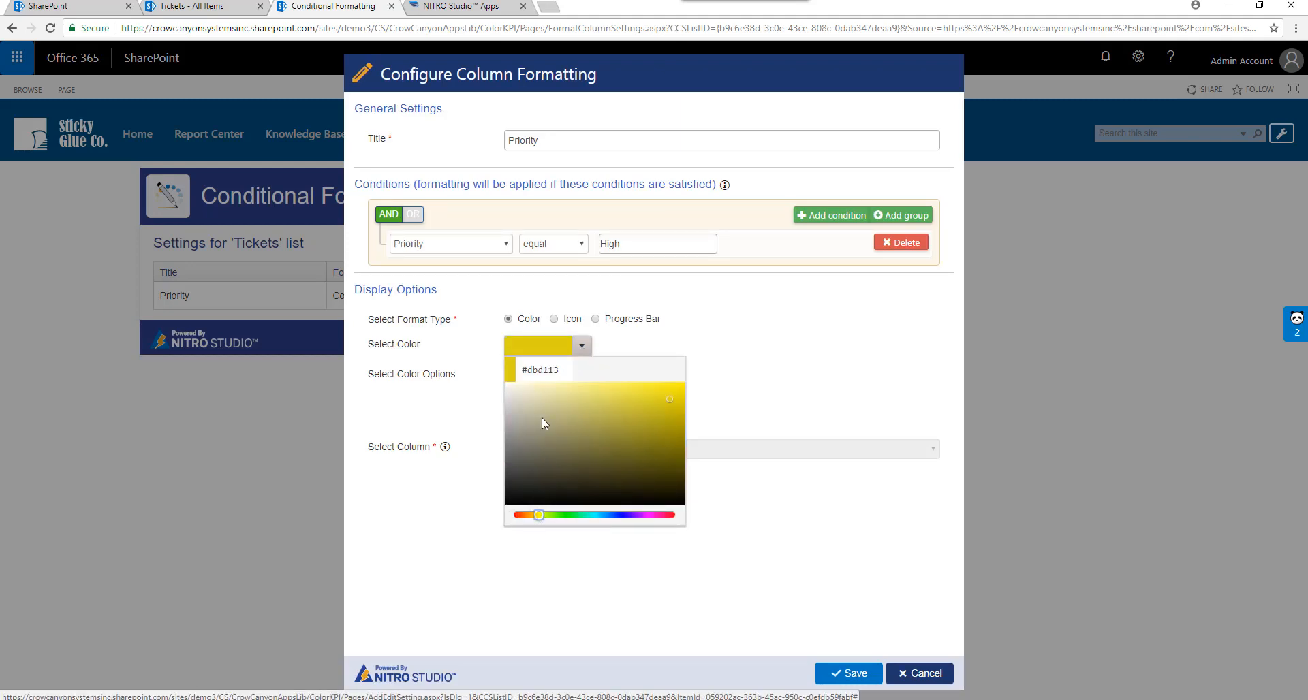
mouse_move(549, 414)
left_mouse_down()
mouse_move(566, 429)
mouse_move(649, 405)
mouse_move(671, 446)
mouse_move(582, 401)
mouse_move(562, 411)
mouse_move(547, 390)
mouse_move(567, 384)
left_mouse_up()
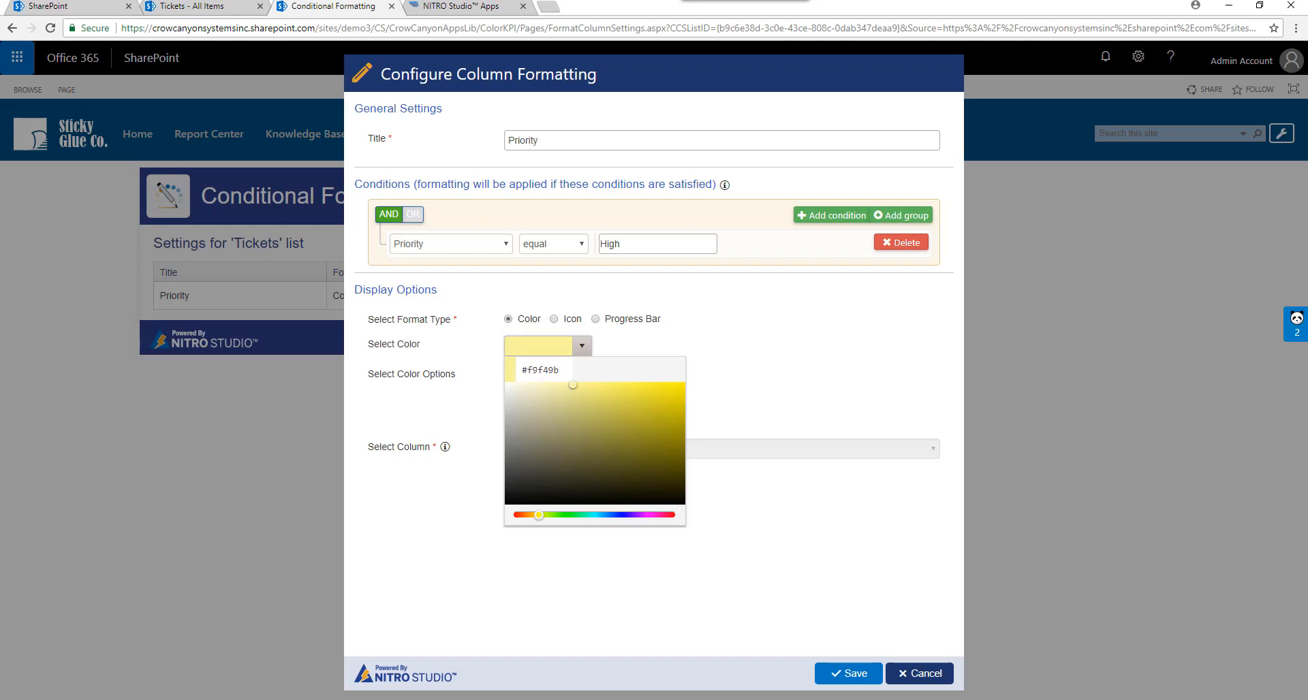
left_click(804, 368)
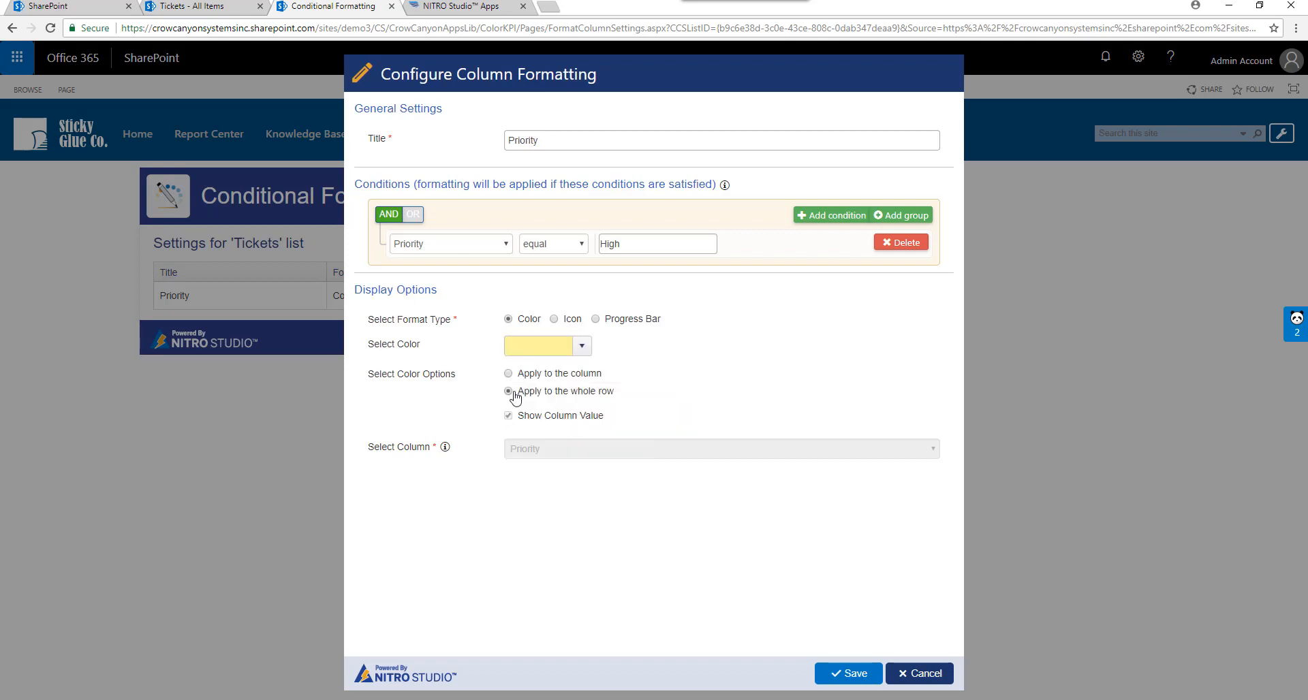
left_click(851, 674)
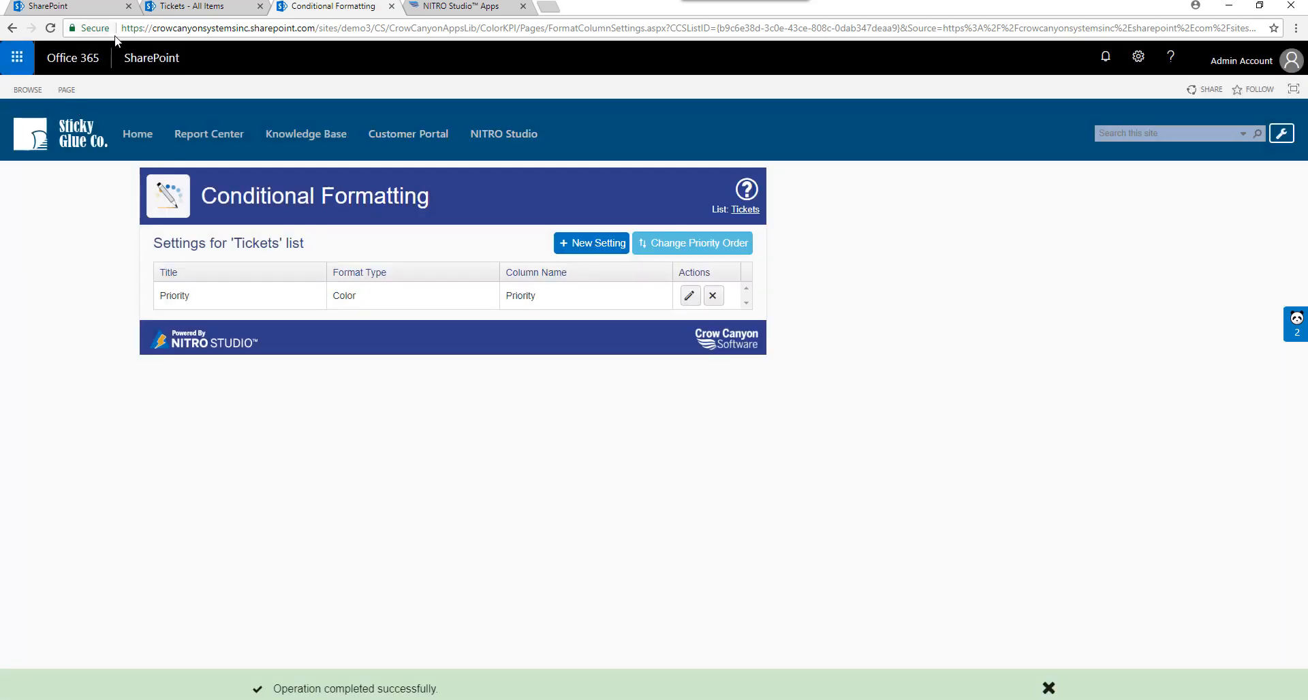
left_click(178, 9)
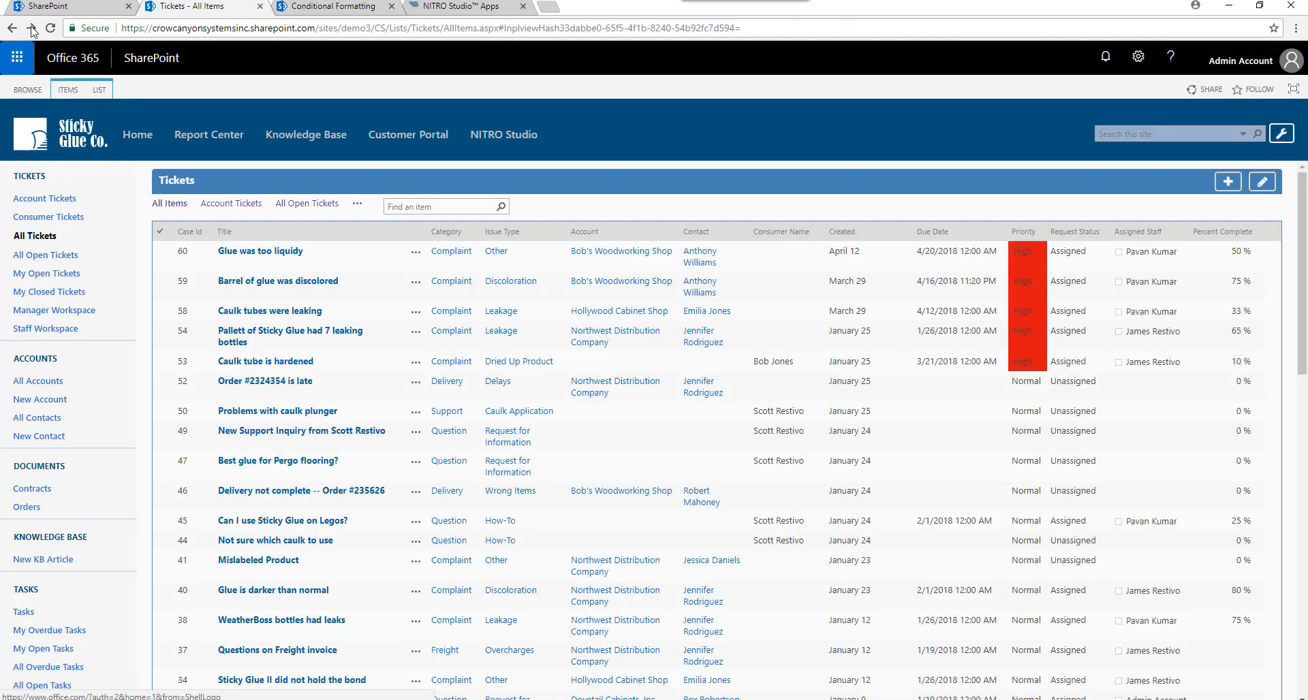
left_click(50, 28)
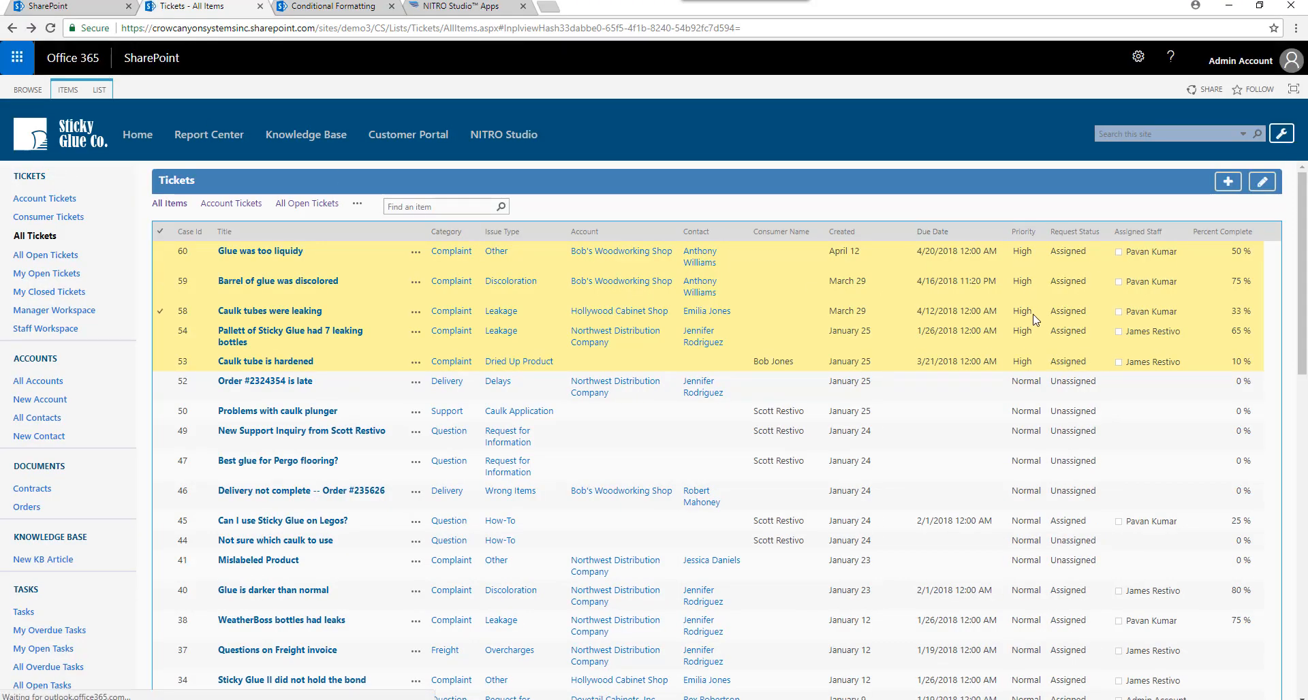
Change the Priority setting's color to bright red applied to the column only, and save the setting.
left_click(345, 8)
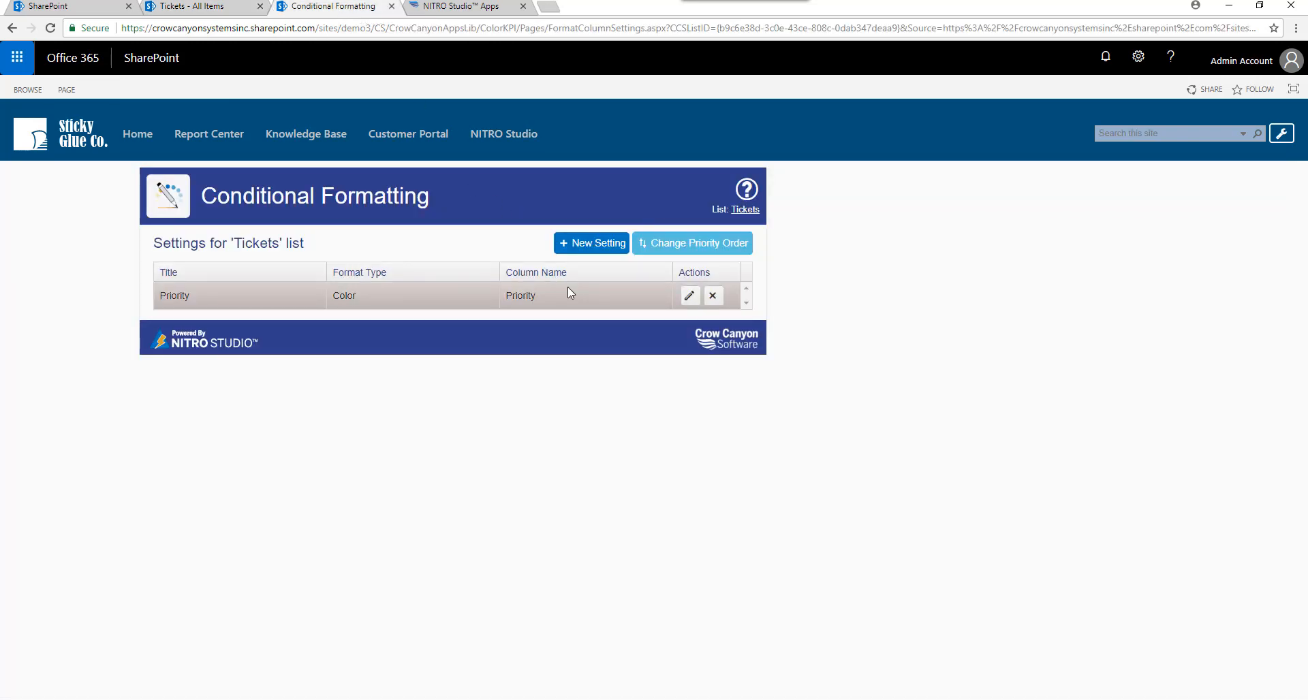
left_click(690, 296)
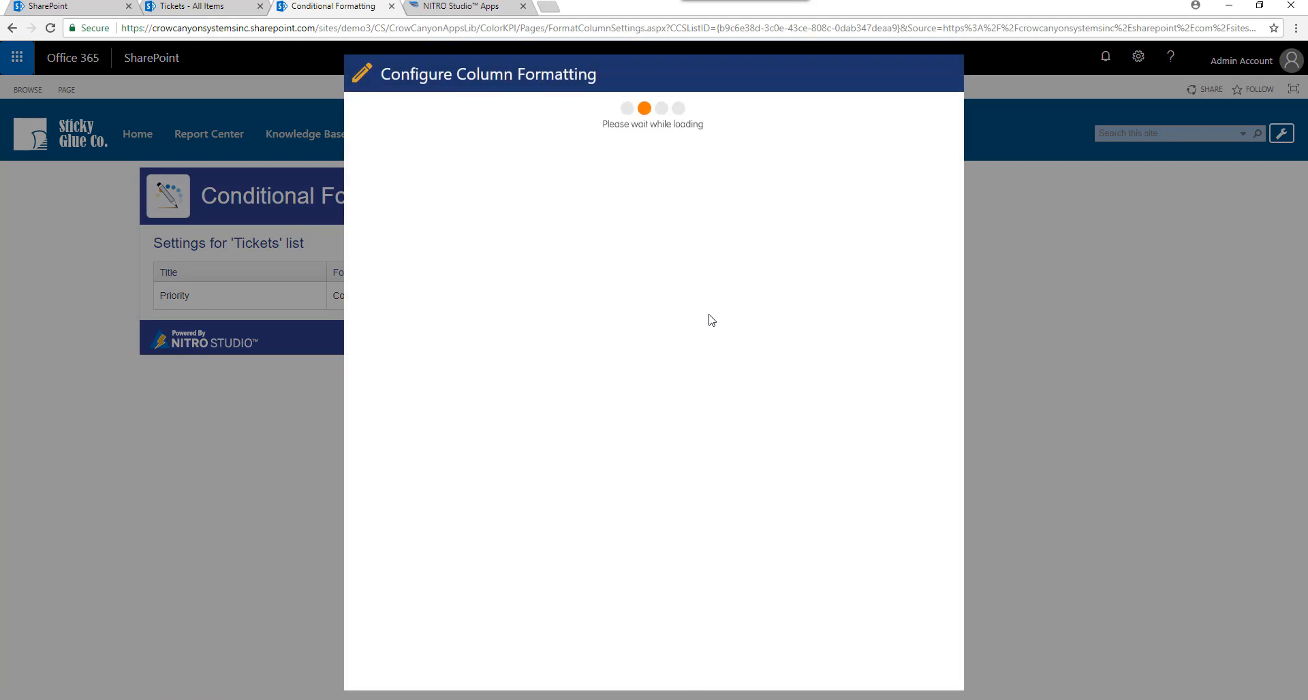
left_click(582, 345)
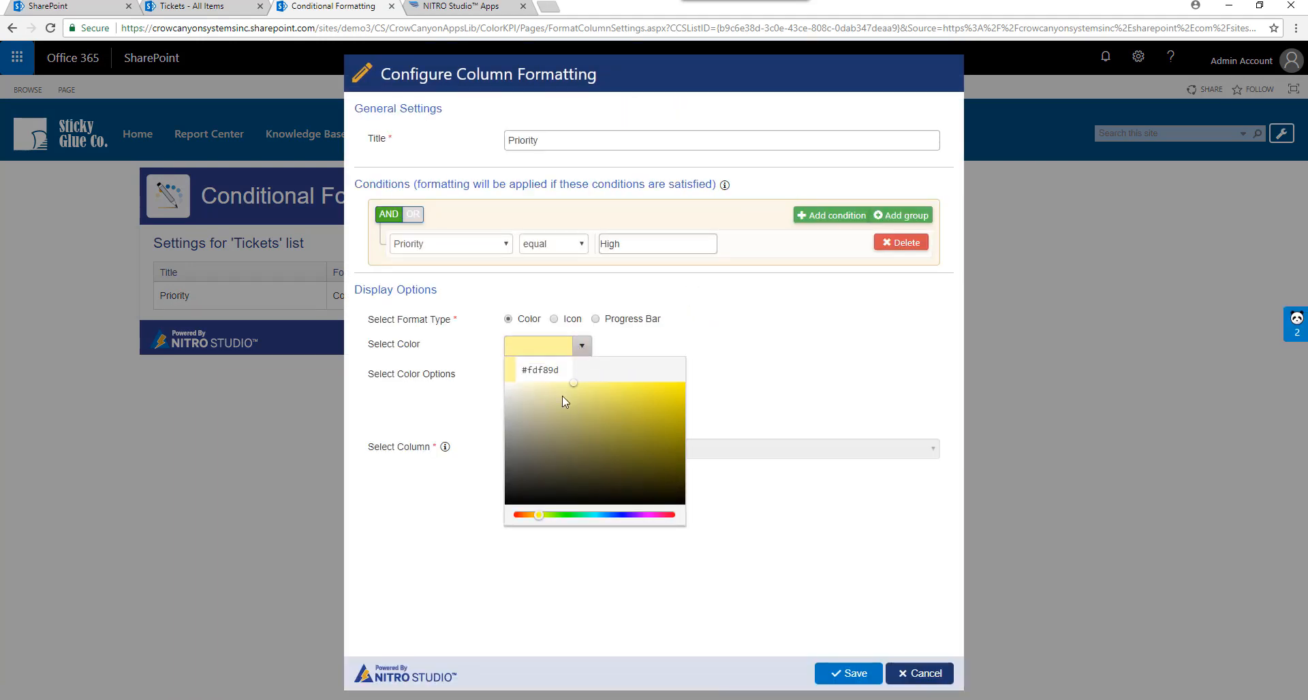
left_click_drag(522, 519, 514, 517)
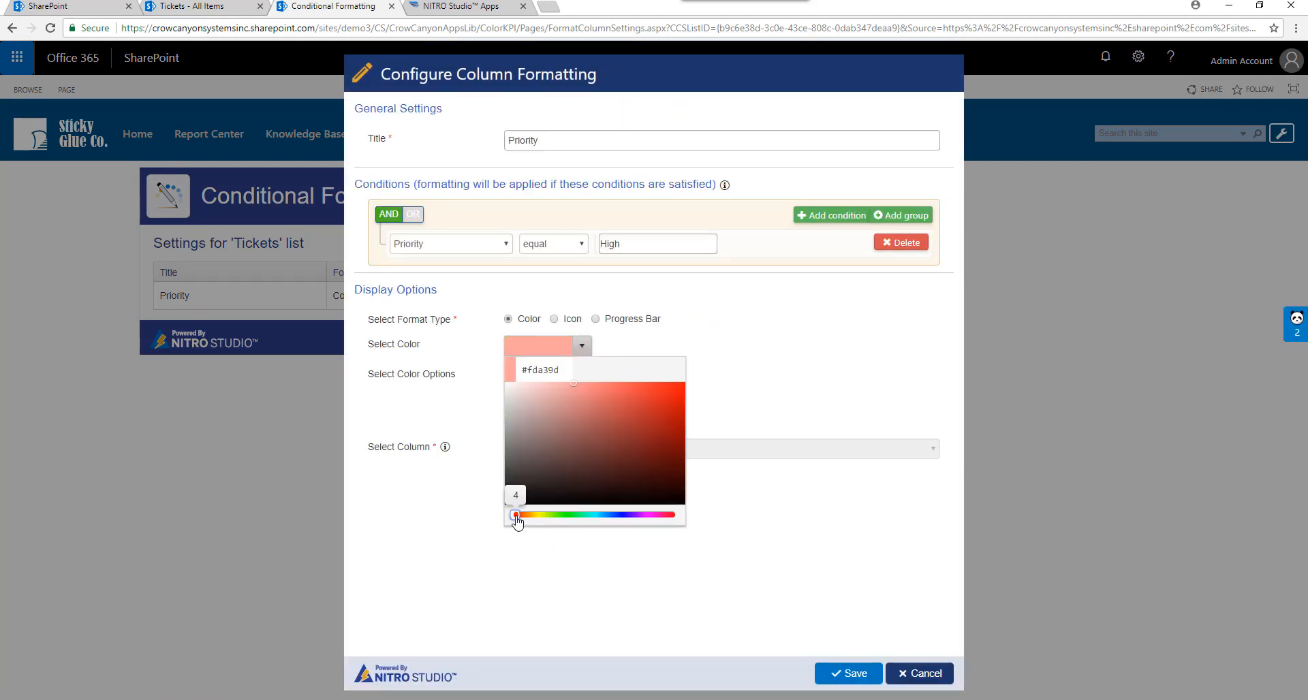
left_click(678, 397)
left_click(754, 340)
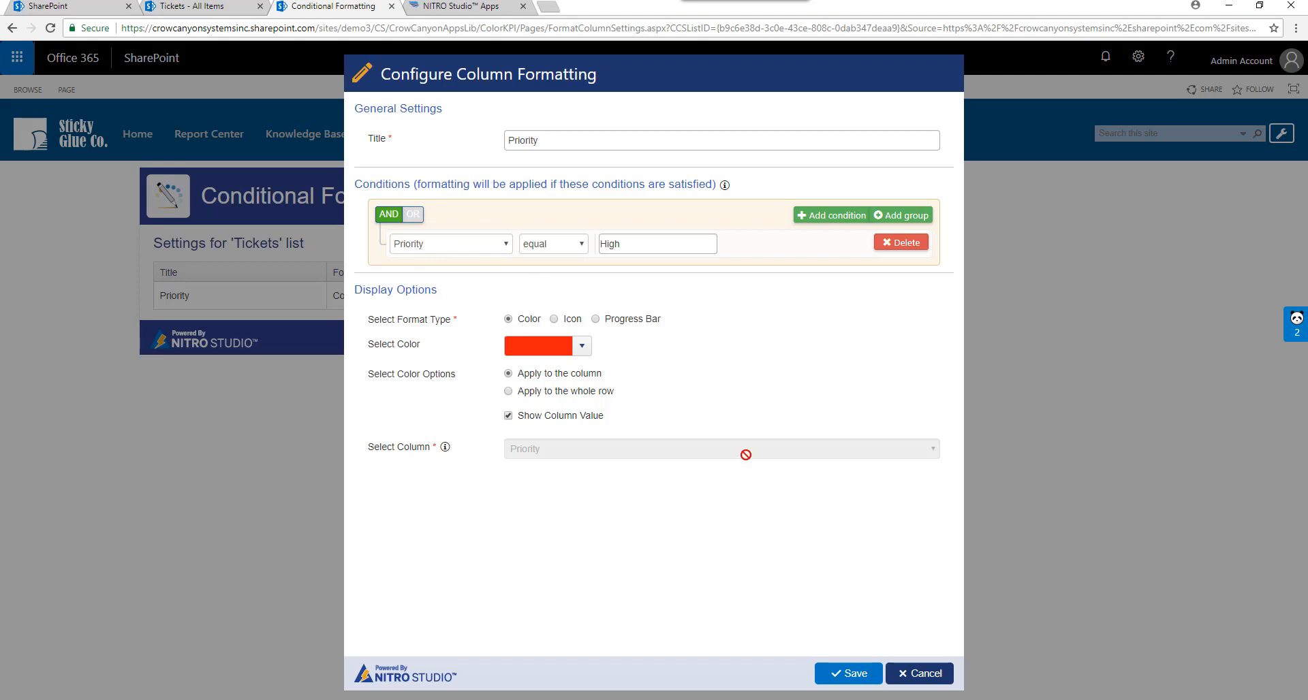
left_click(857, 678)
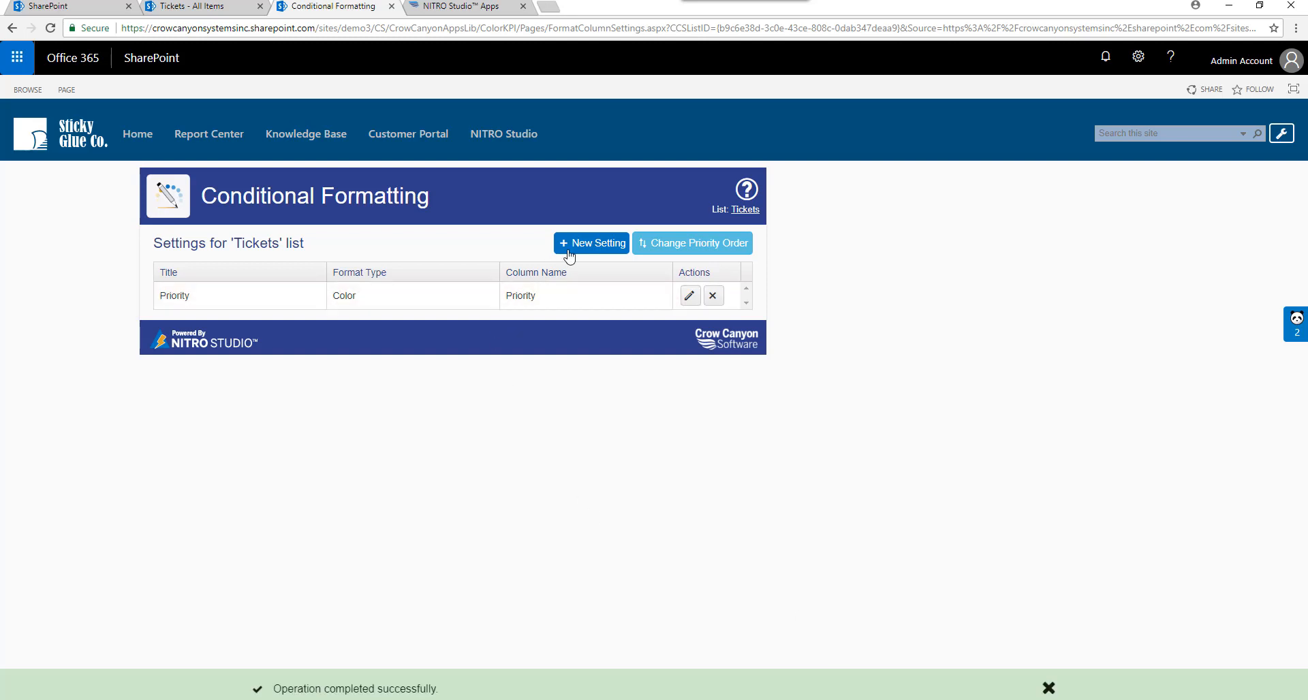
Create a new formatting setting titled "Category" that uses the Icon format type with the green check mark icon.
left_click(575, 243)
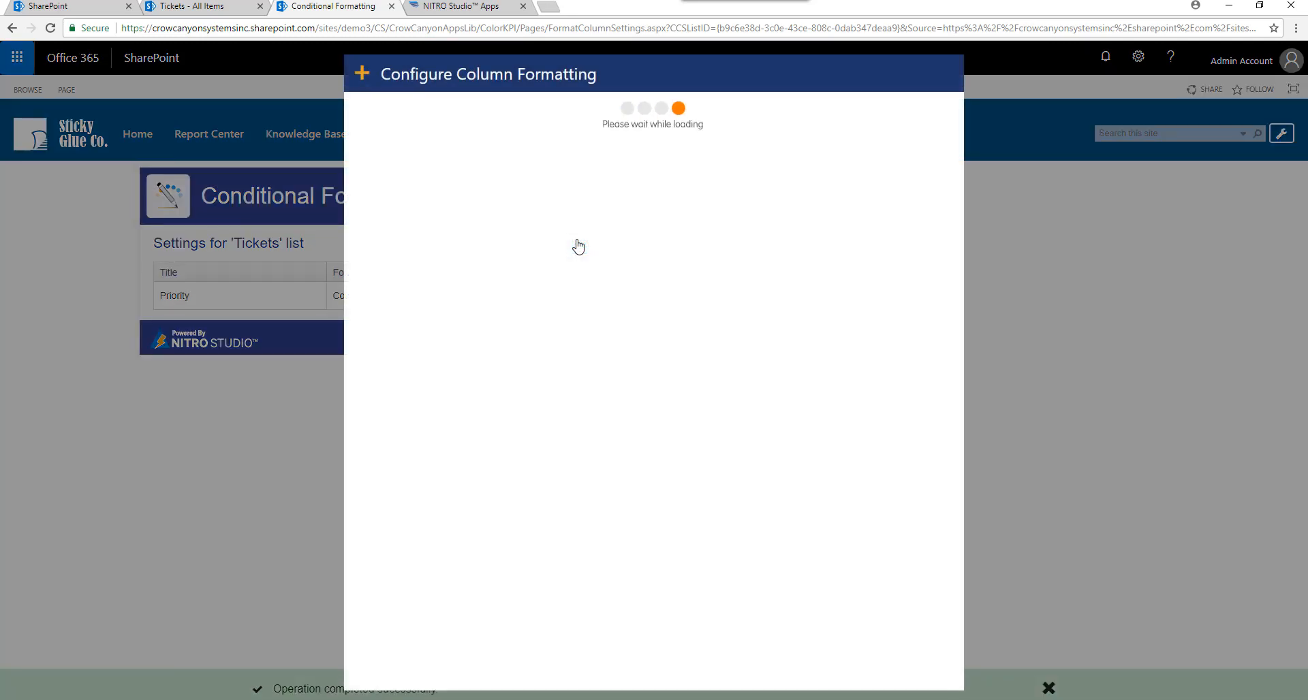
left_click(538, 150)
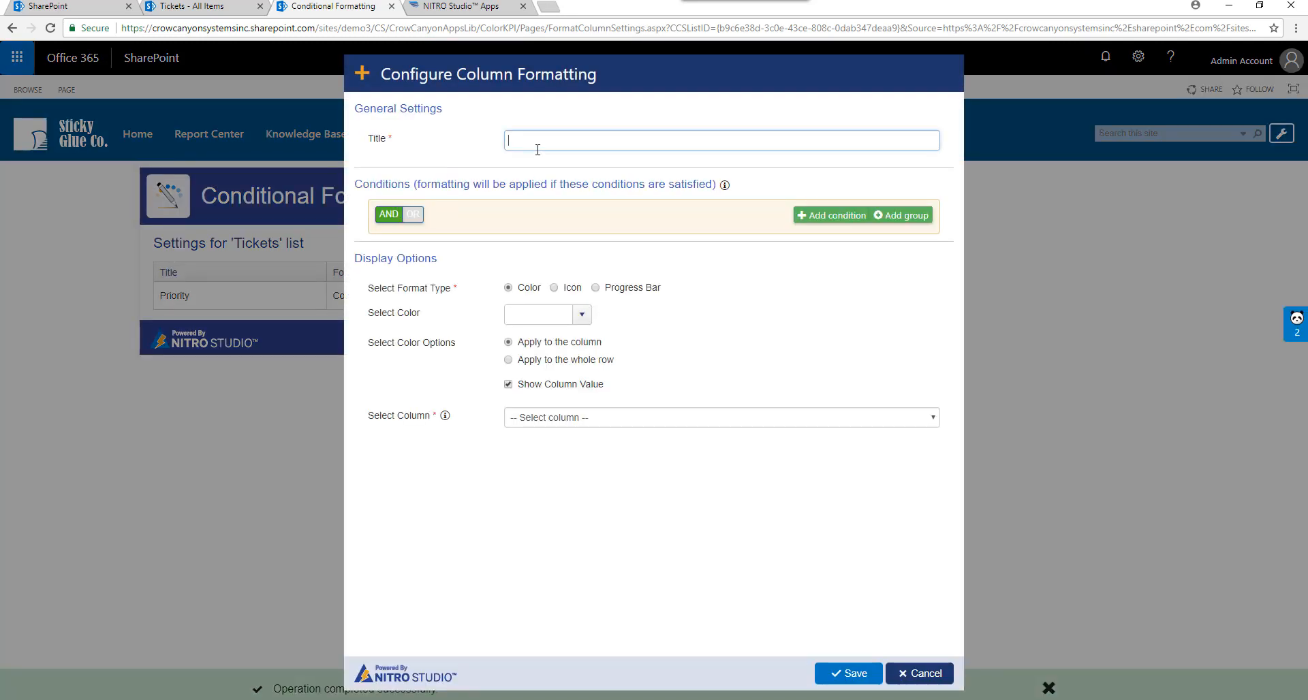
type("Category")
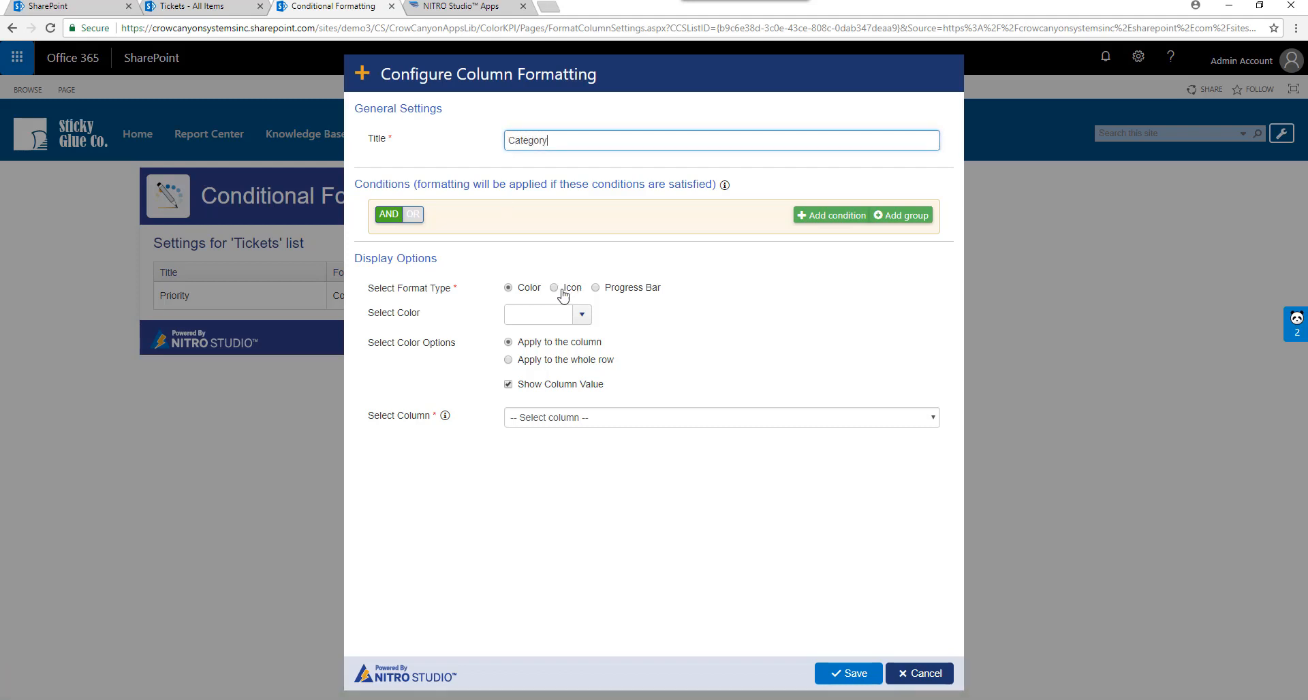
left_click(555, 288)
left_click(533, 314)
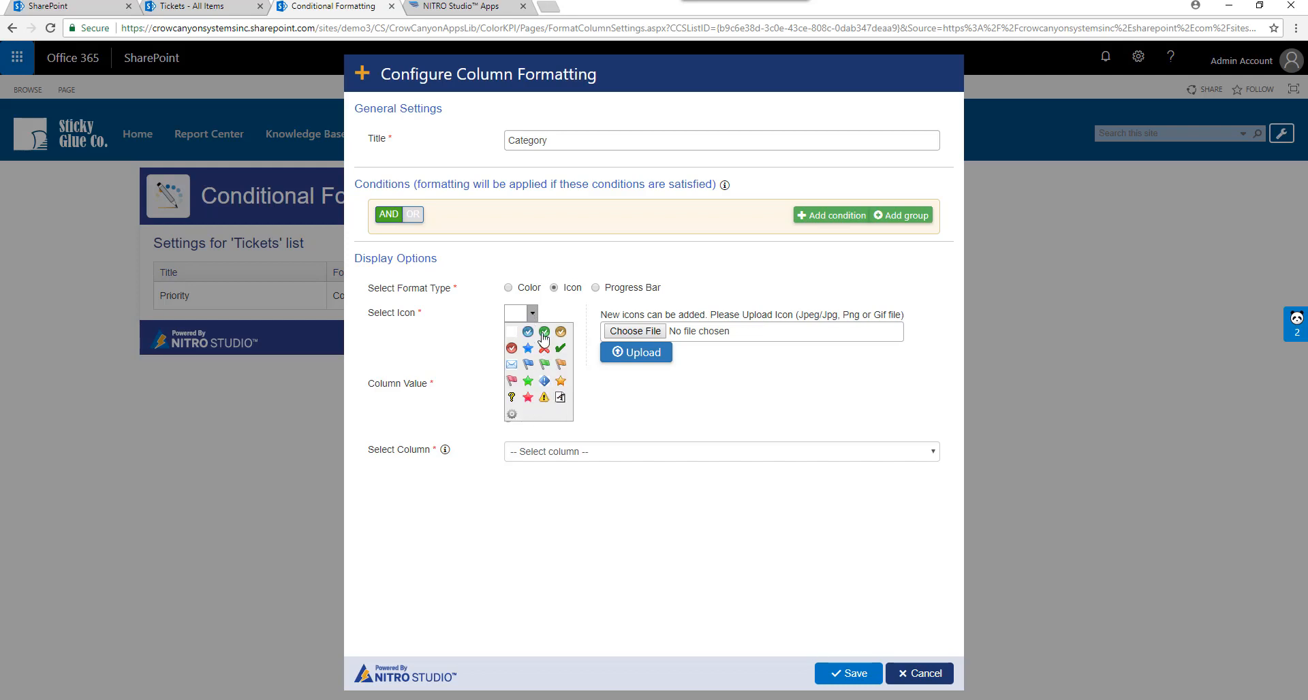
left_click(544, 333)
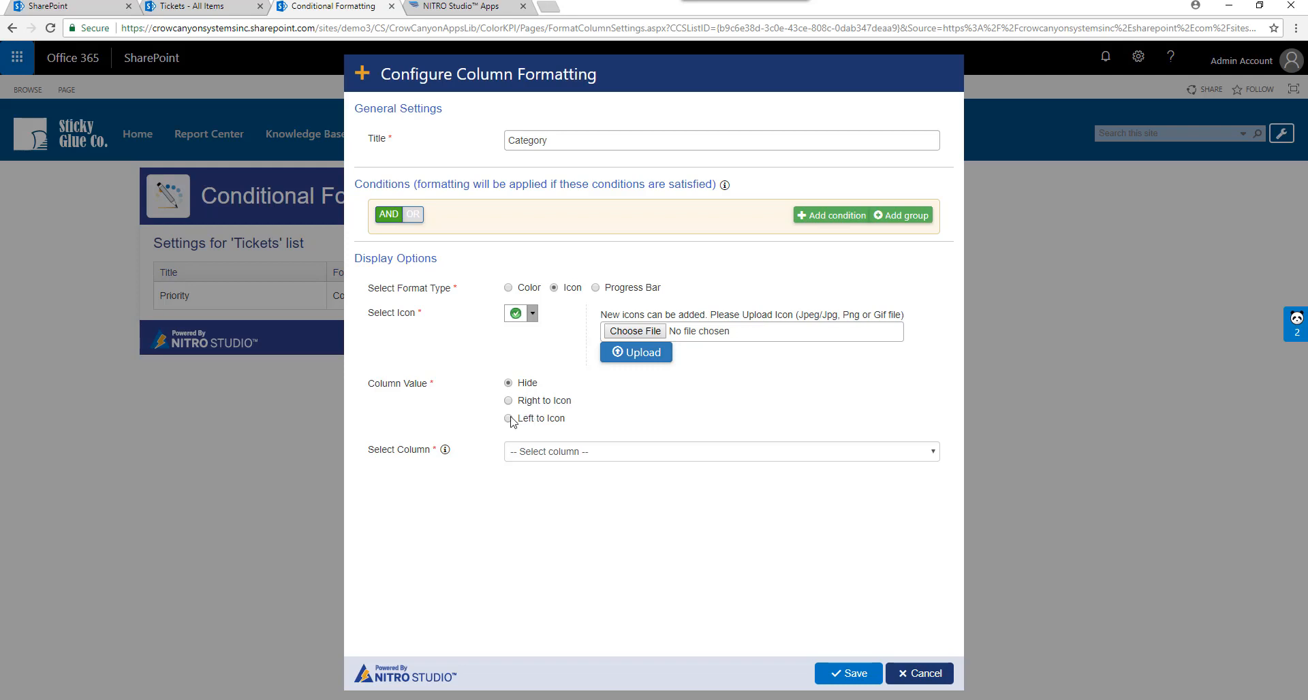
Place the column value left to the icon, choose Category as the column, save the setting, and reload the ticket list.
left_click(640, 453)
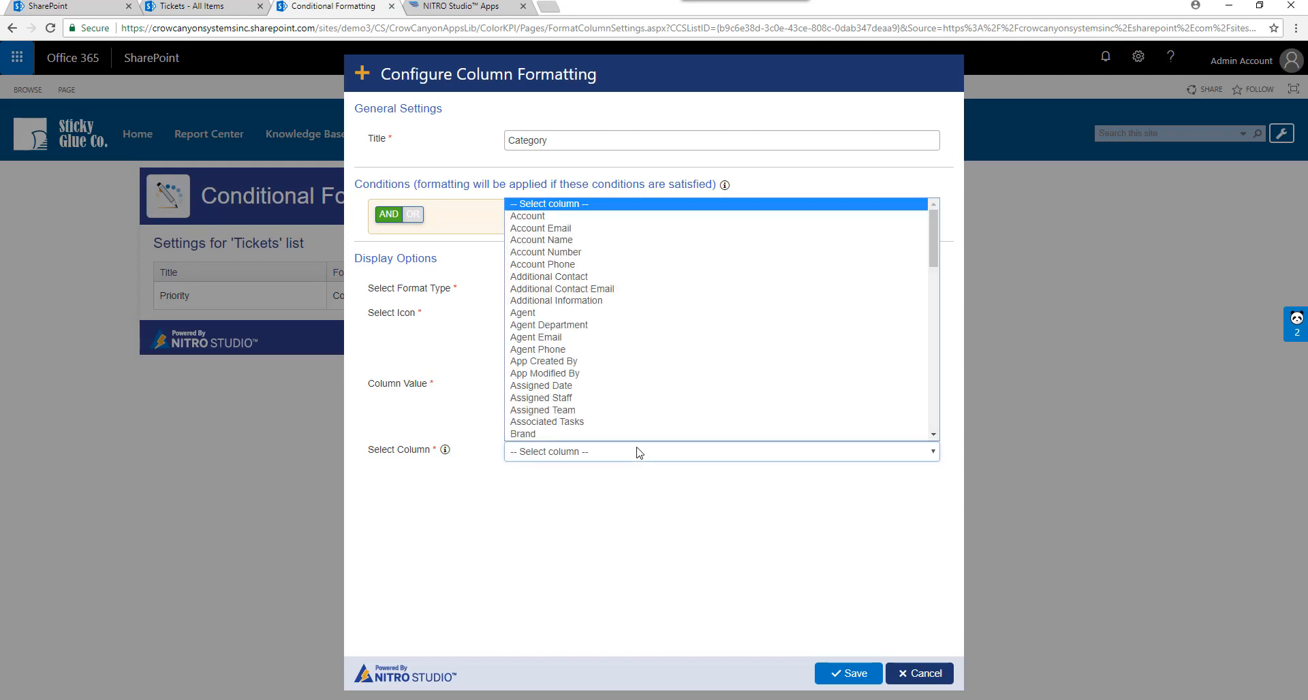
type("cat")
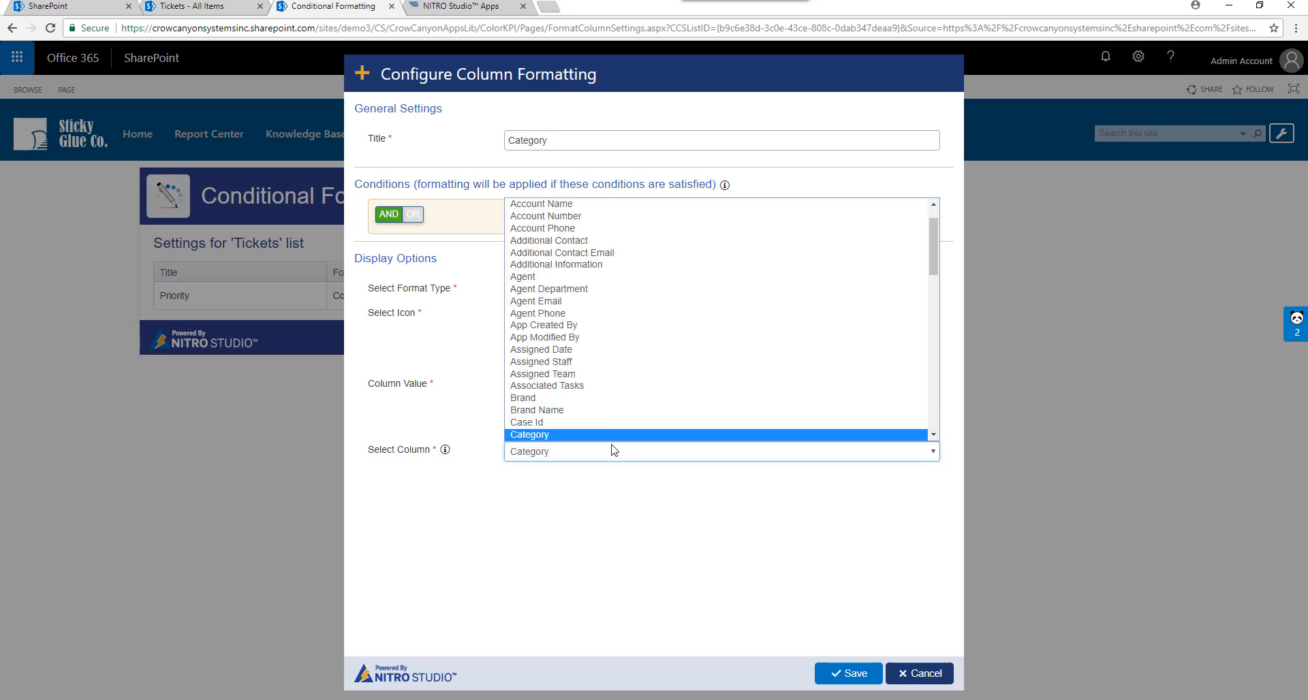
left_click(569, 435)
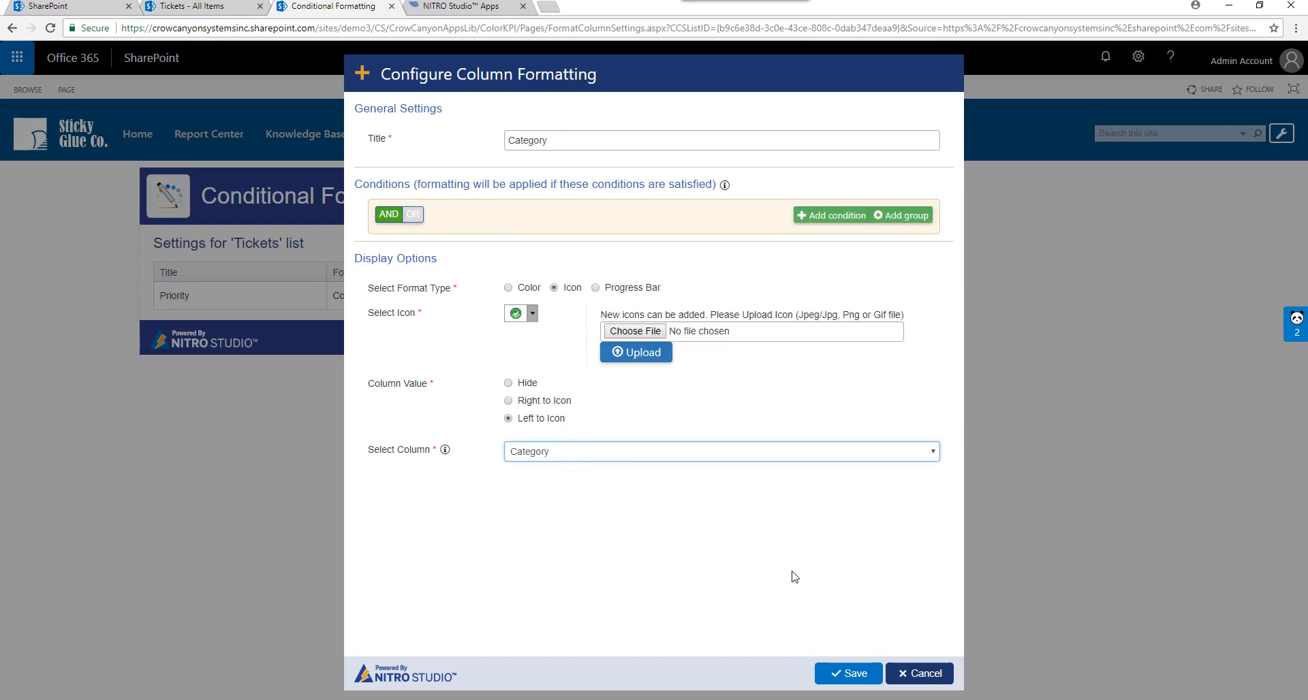
left_click(854, 673)
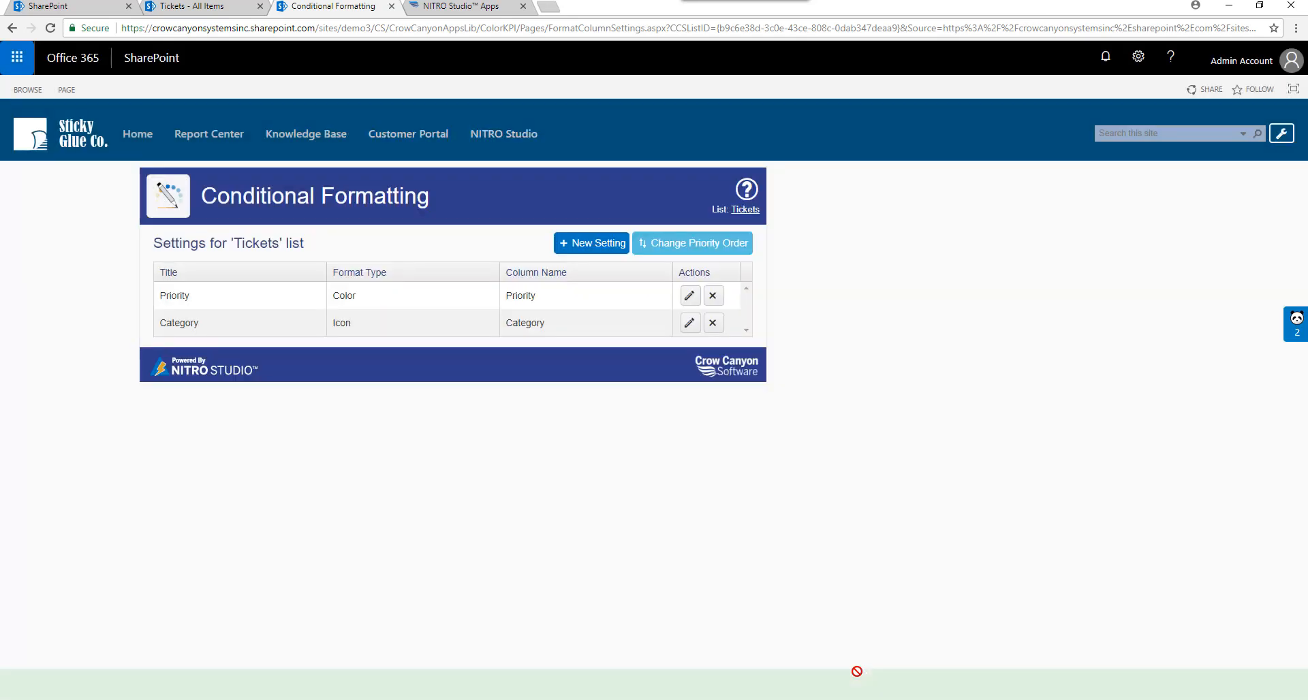
left_click(215, 7)
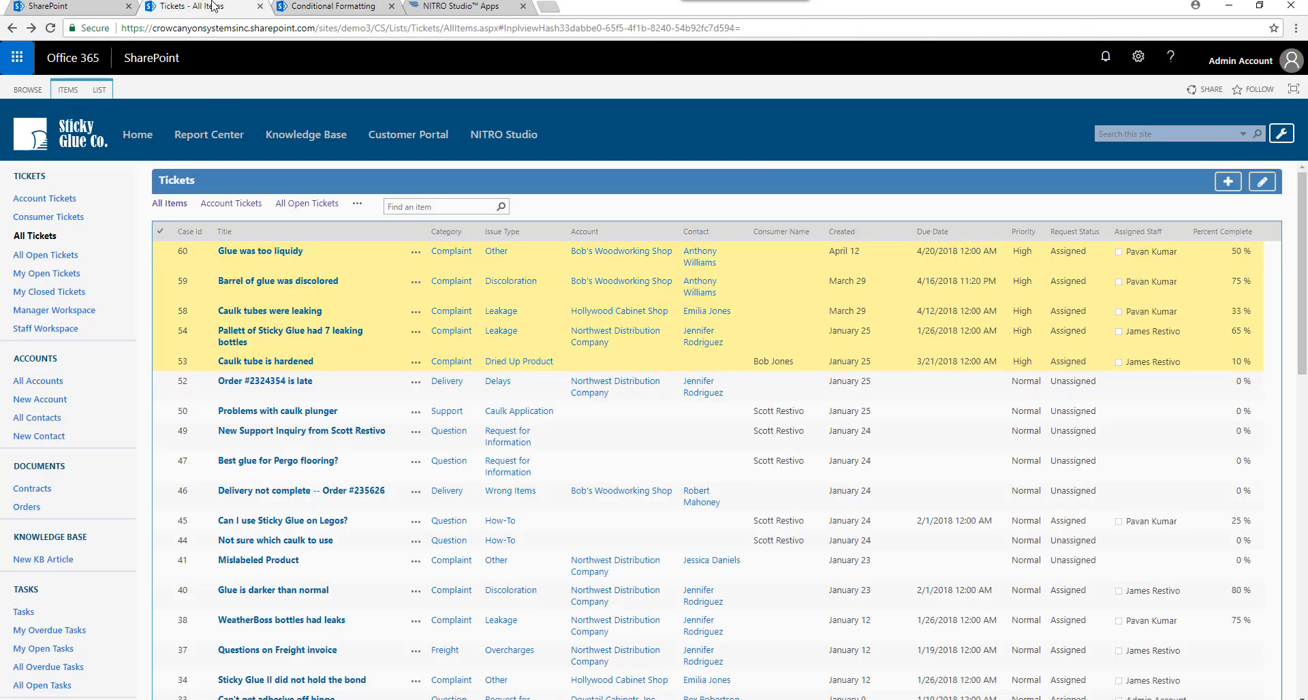
left_click(50, 30)
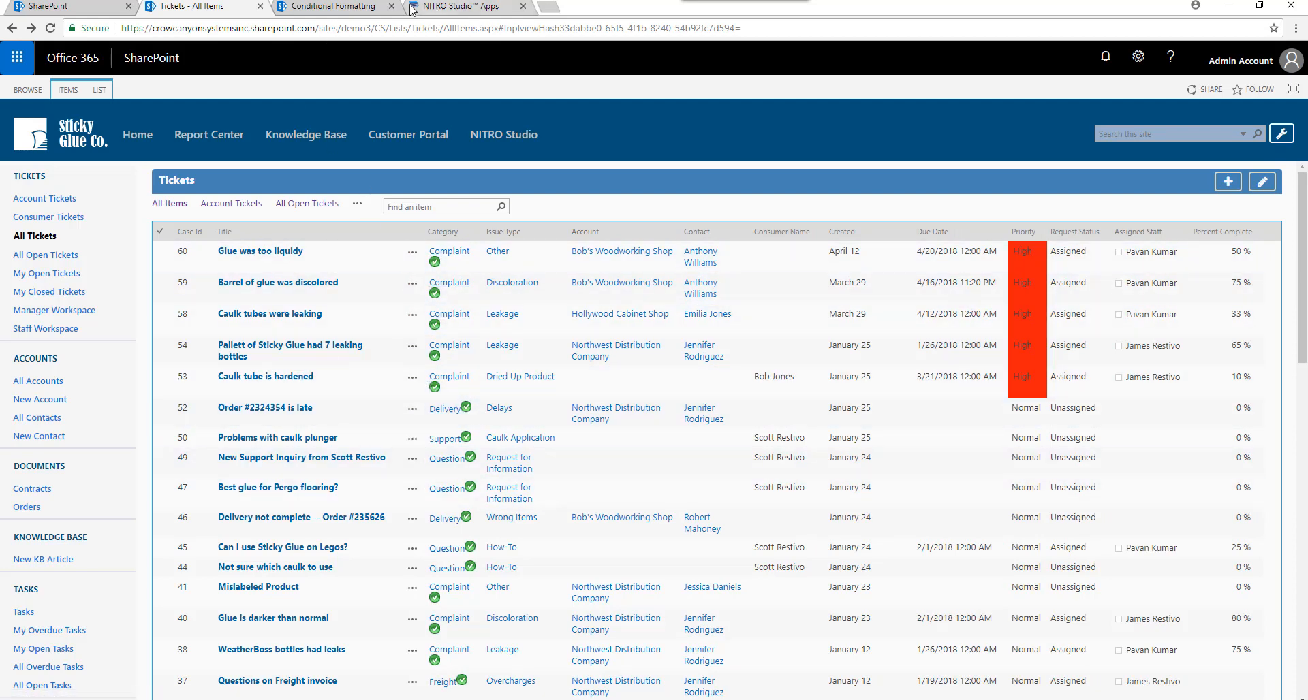
Open the Category formatting setting for editing.
left_click(343, 7)
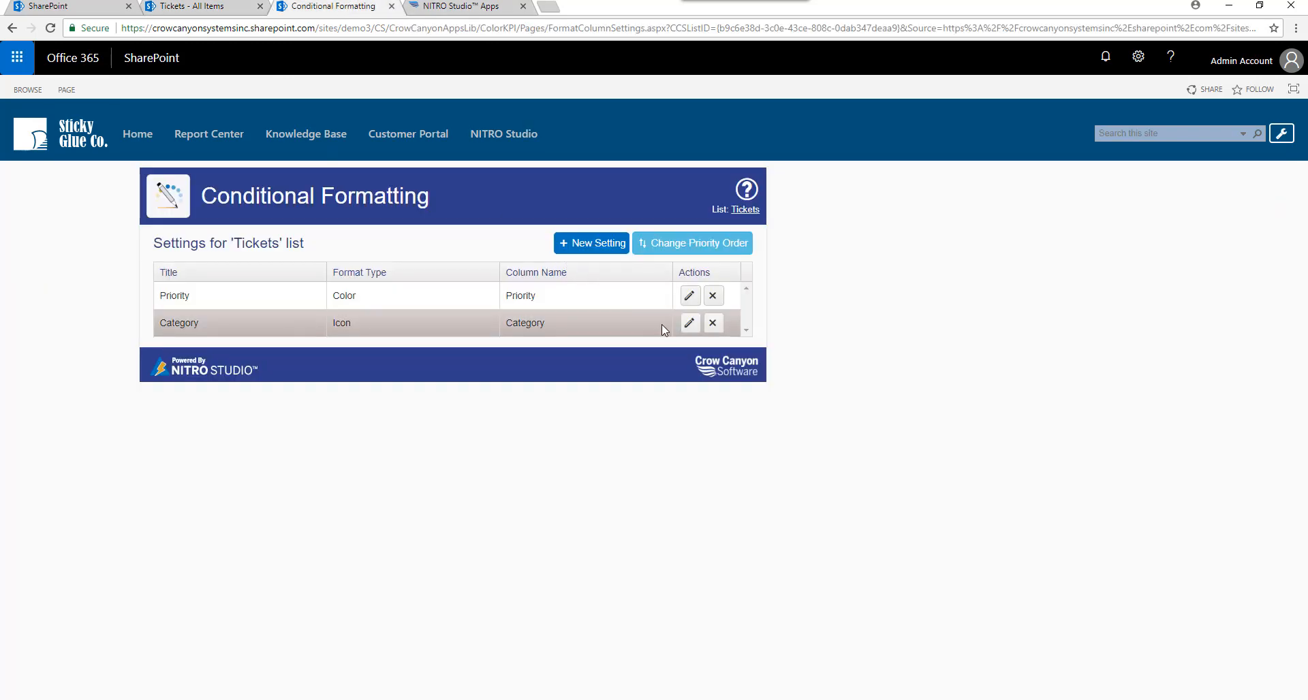
left_click(690, 322)
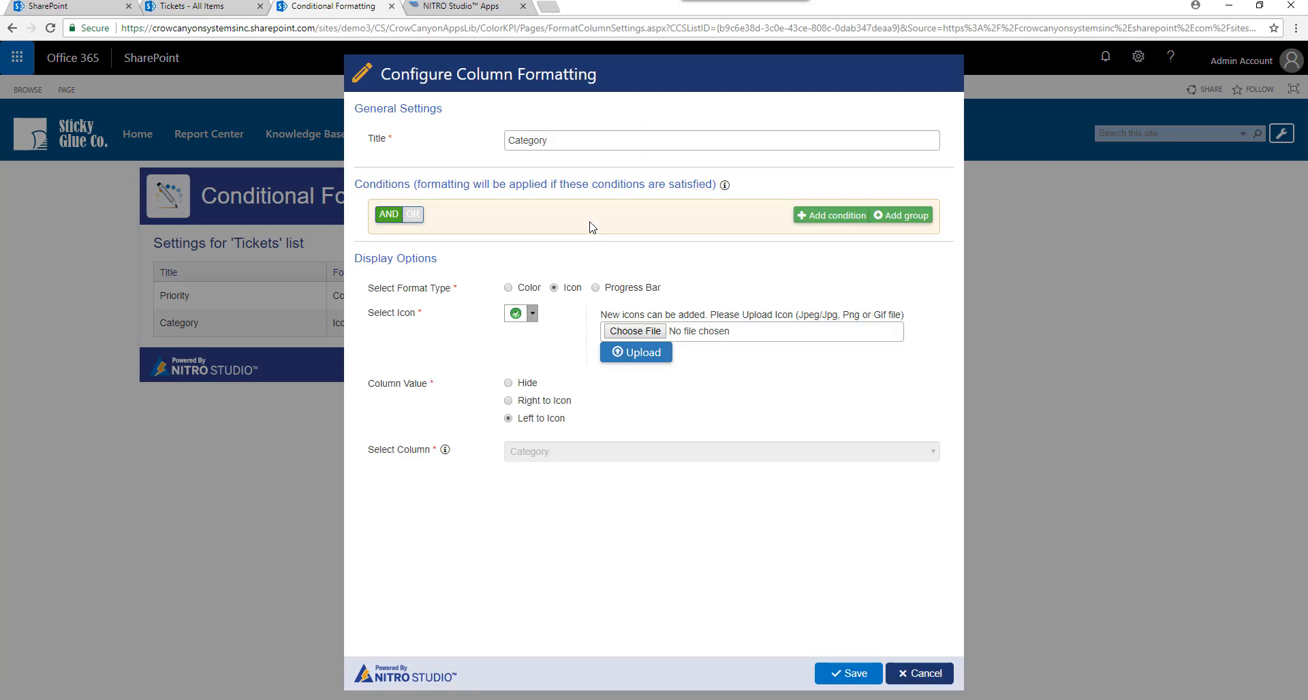
left_click(554, 139)
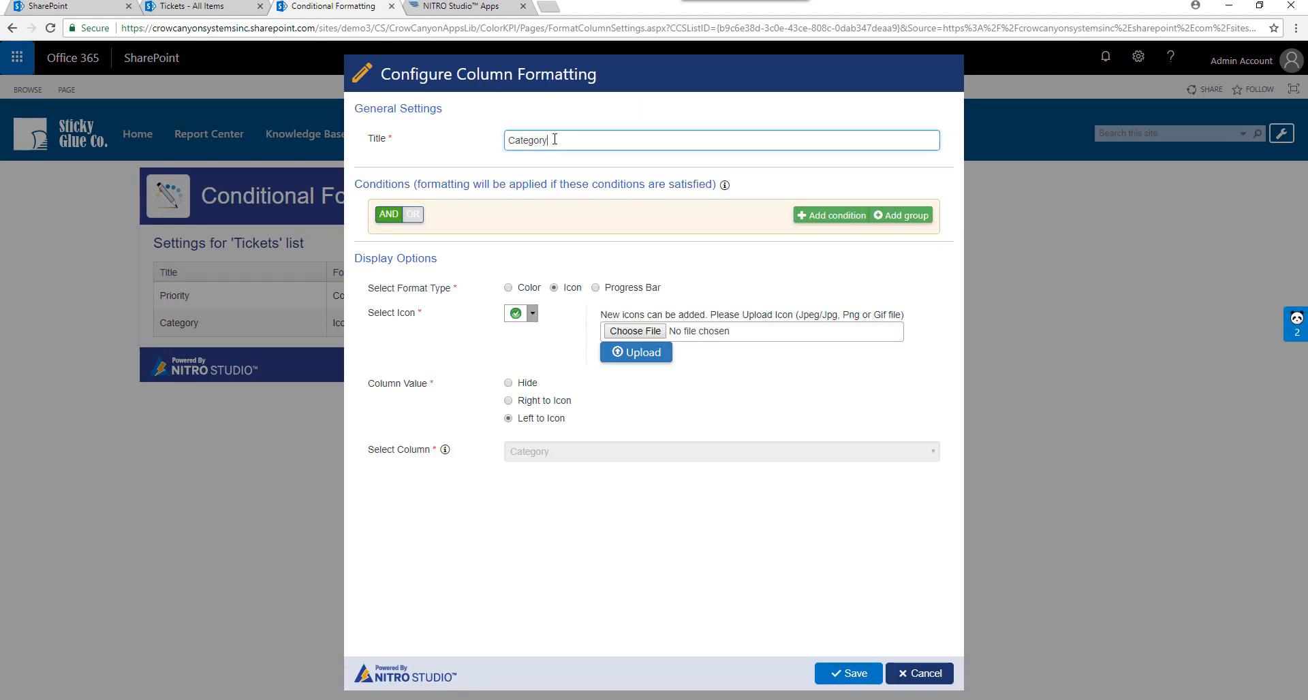
type("- C")
key("Return")
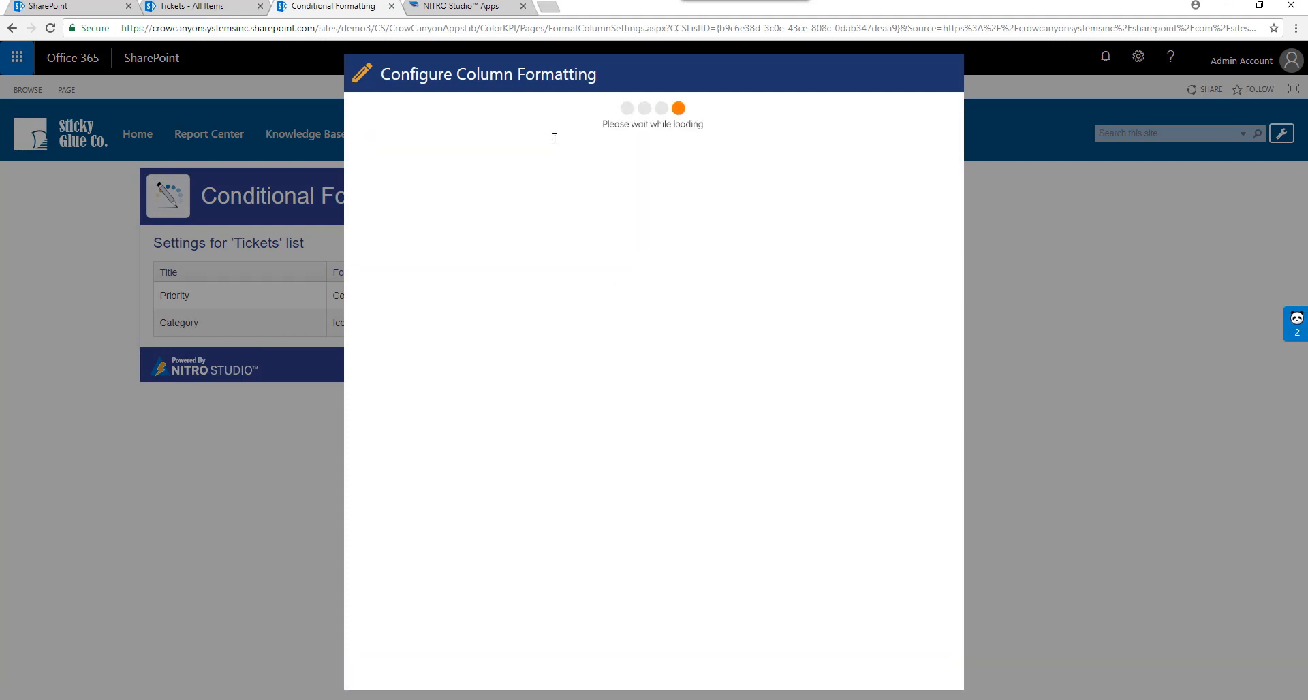
Rename the setting "Category - Complaint" and change its icon to the red check mark.
left_click(578, 138)
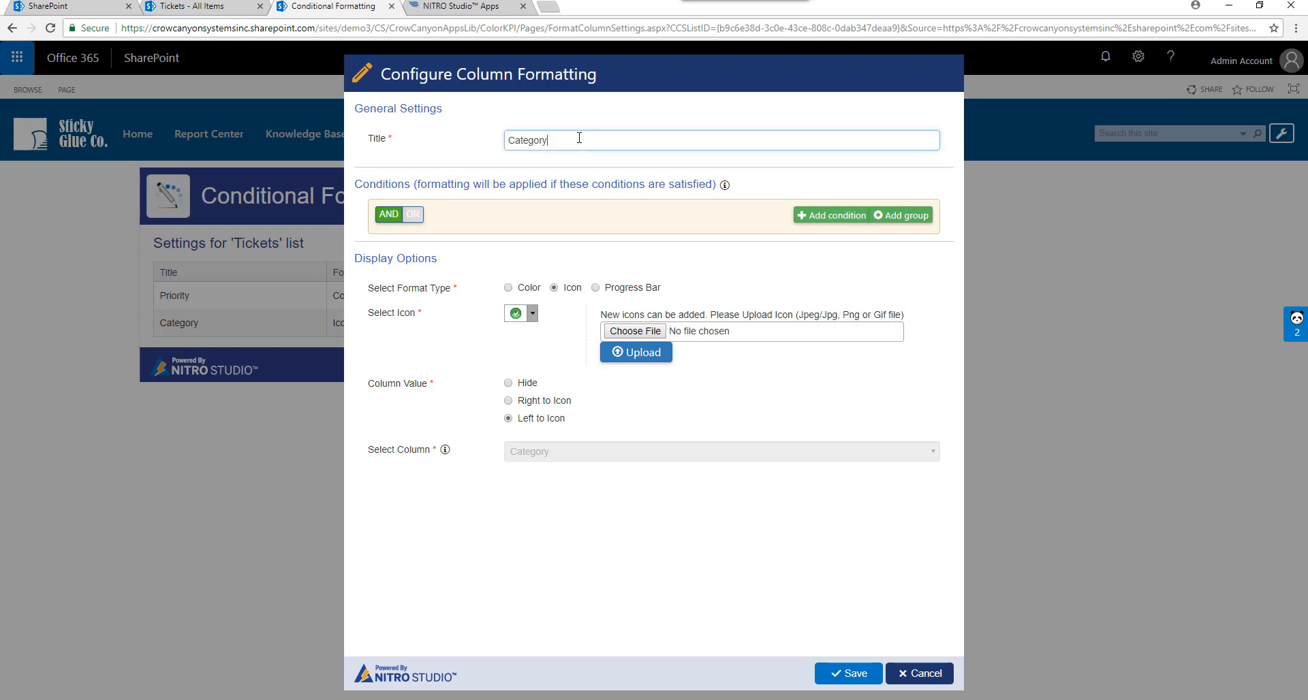
type("- Complaint")
left_click(533, 314)
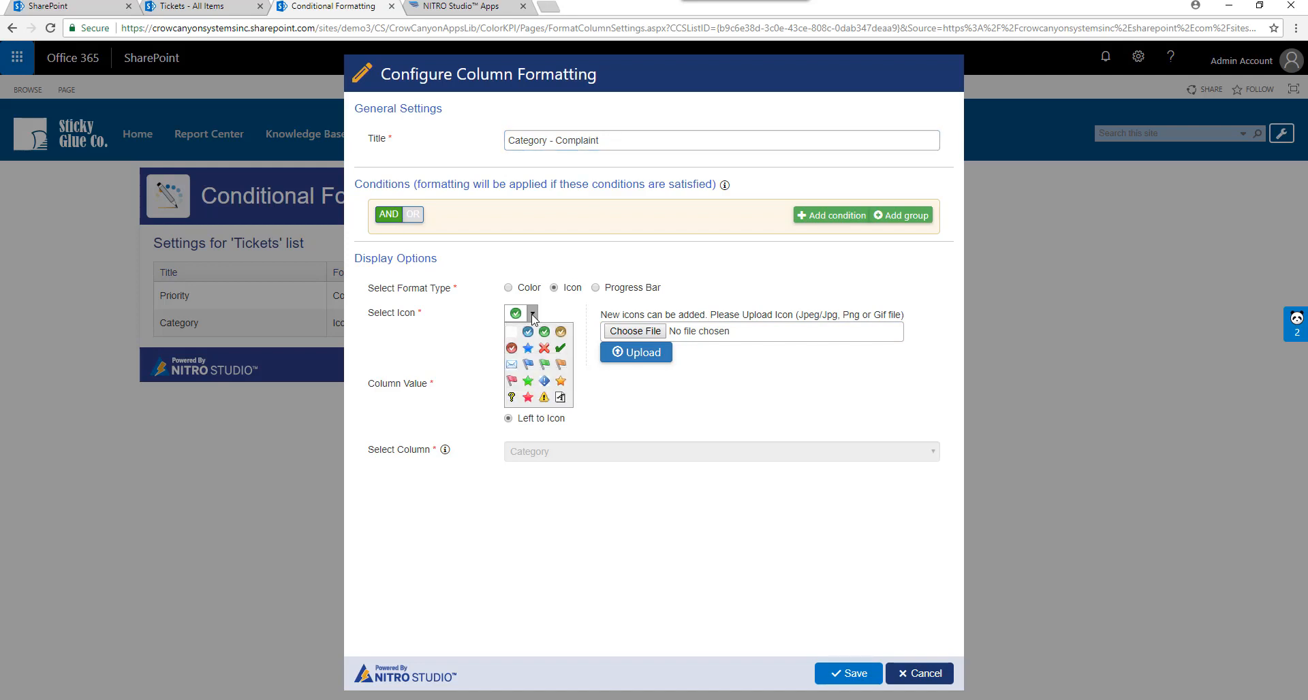
left_click(514, 351)
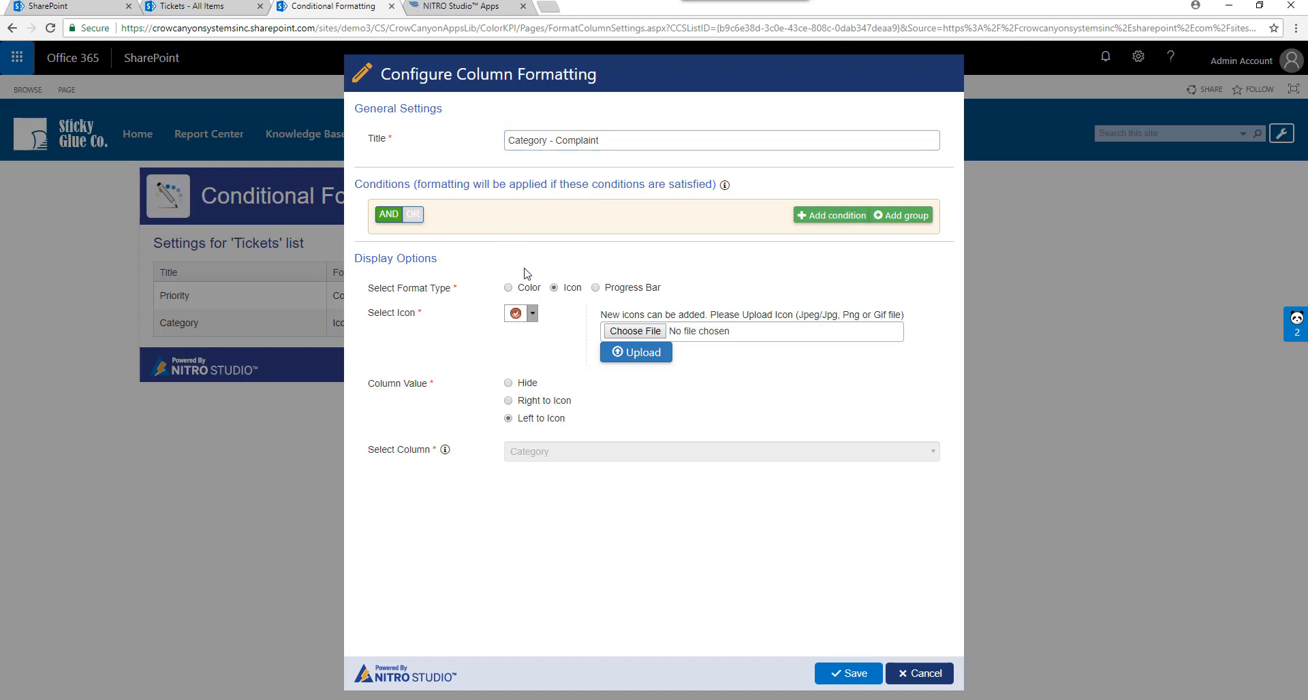
Add the condition Category equal Complaint to the setting, save it, and reload the ticket list.
left_click(820, 216)
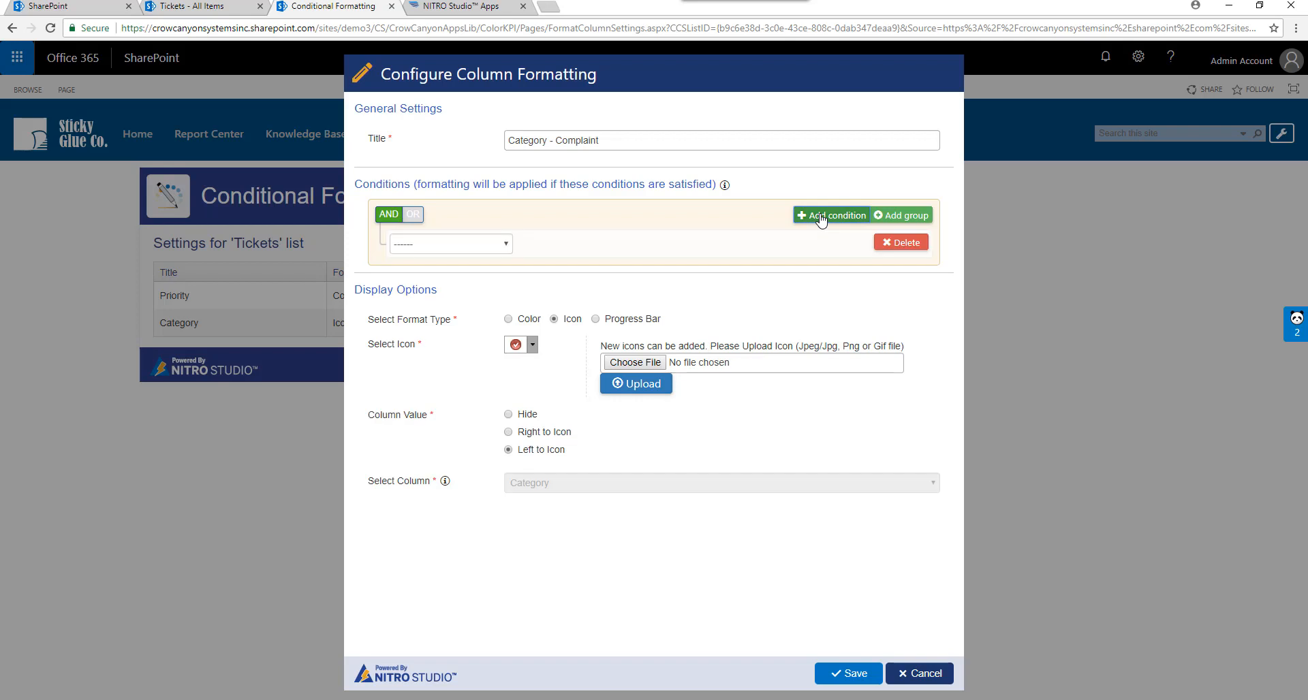
left_click(461, 249)
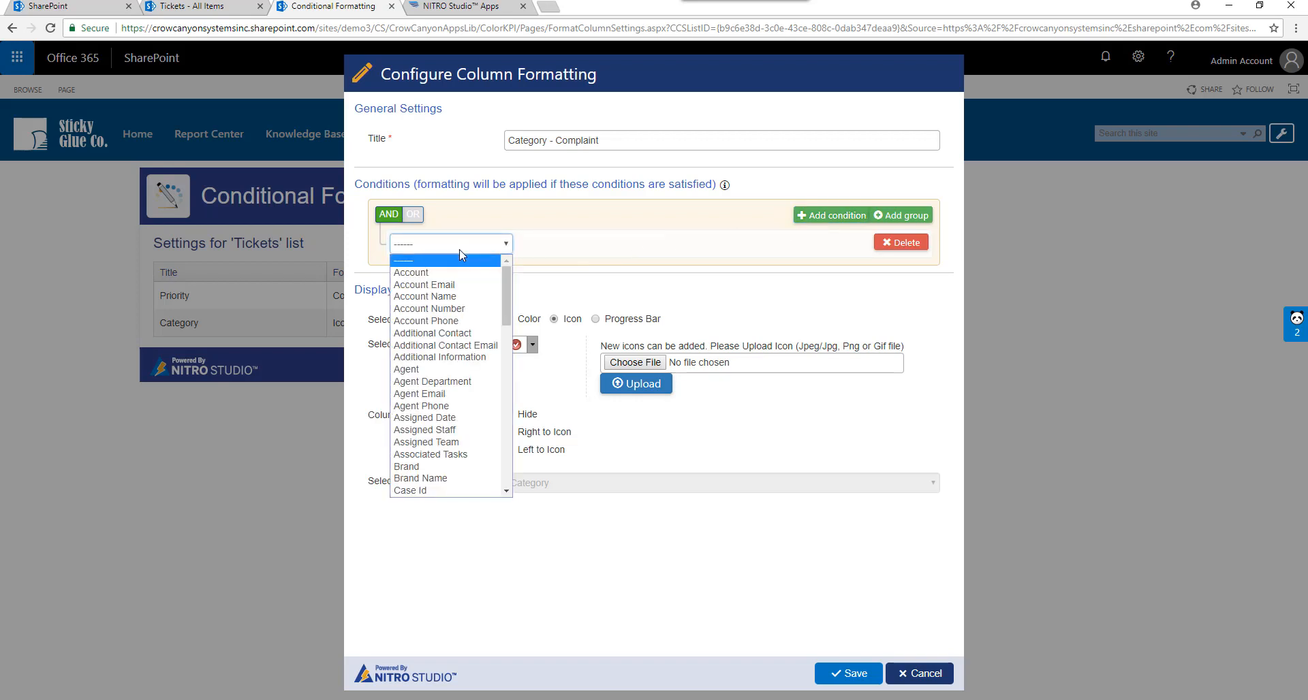
key("c")
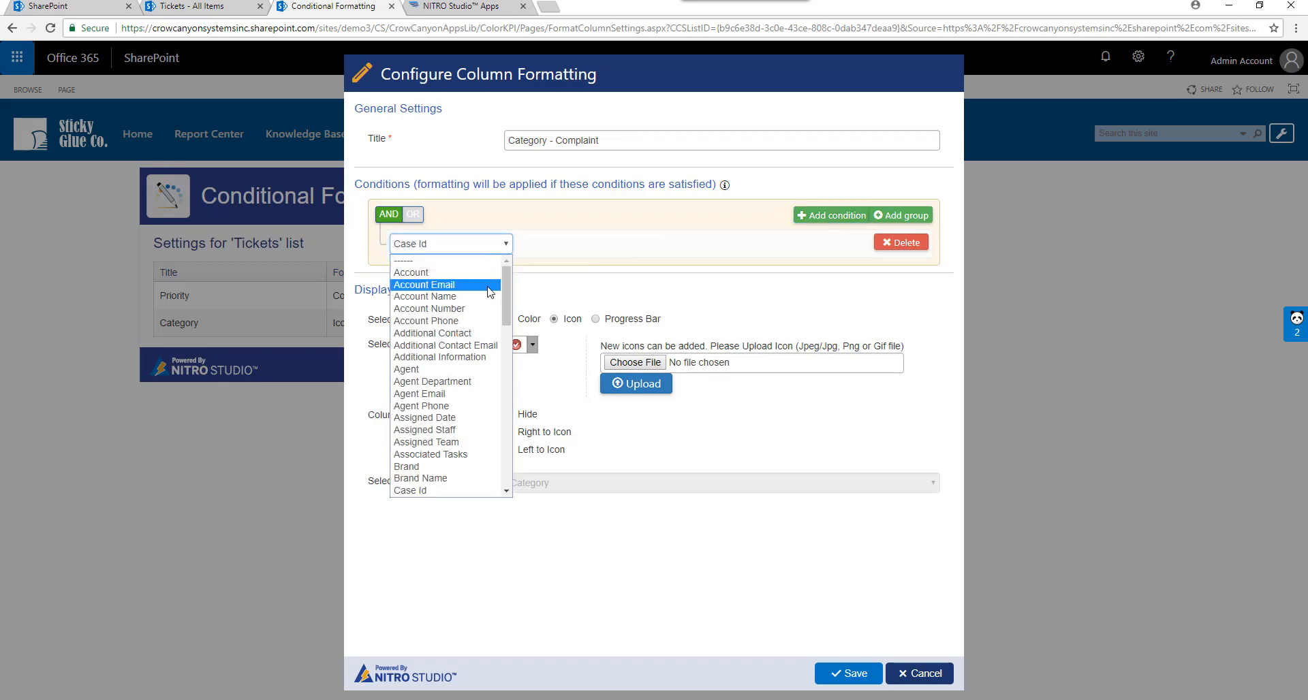
scroll(429, 269, "down", 3)
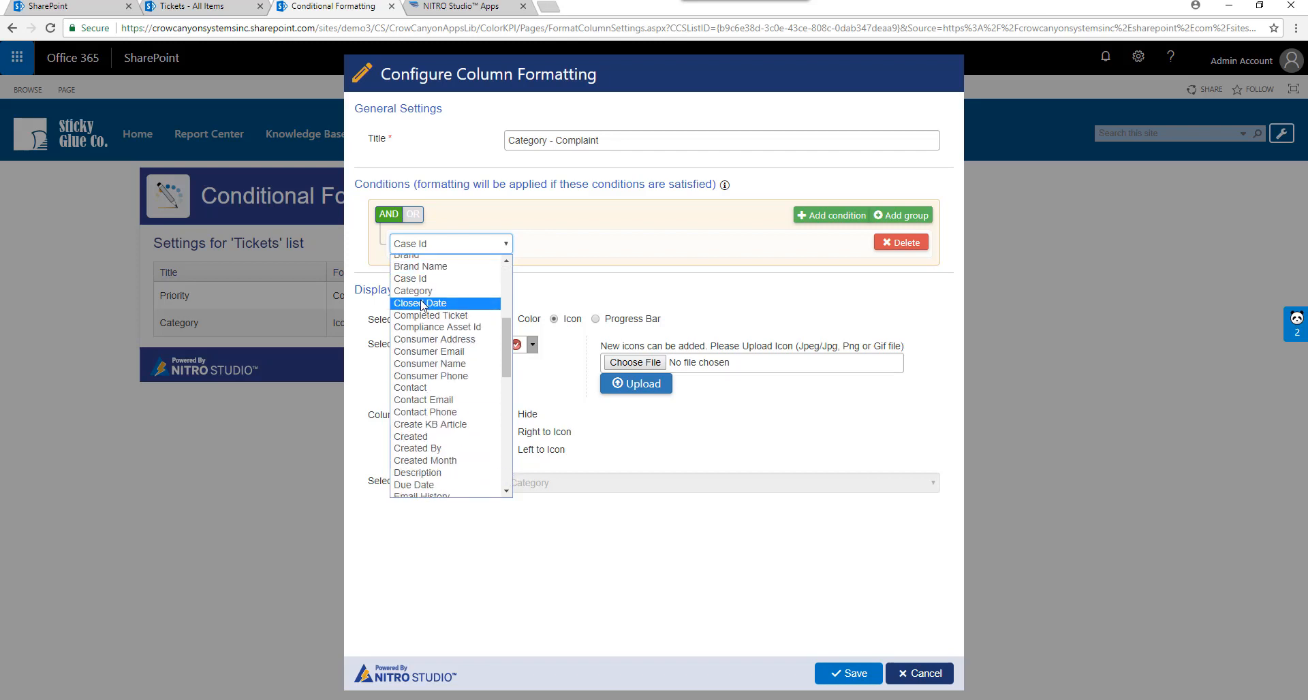
left_click(423, 291)
left_click(620, 247)
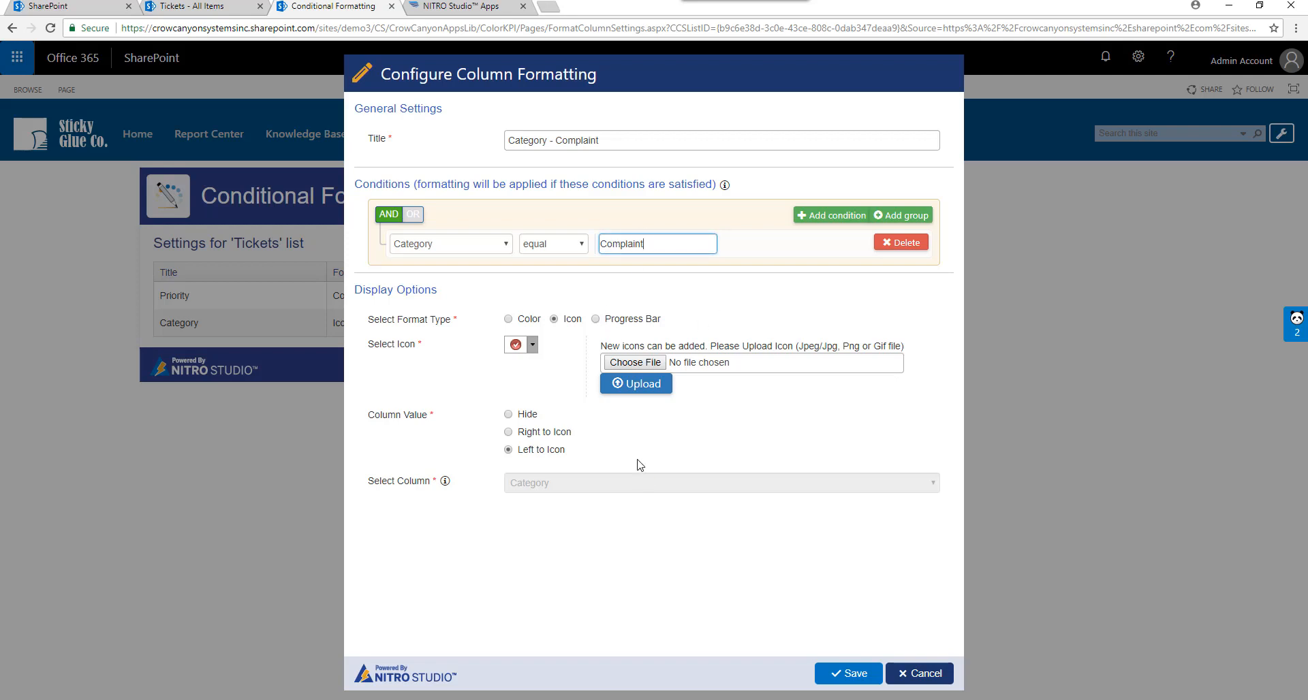
left_click(848, 674)
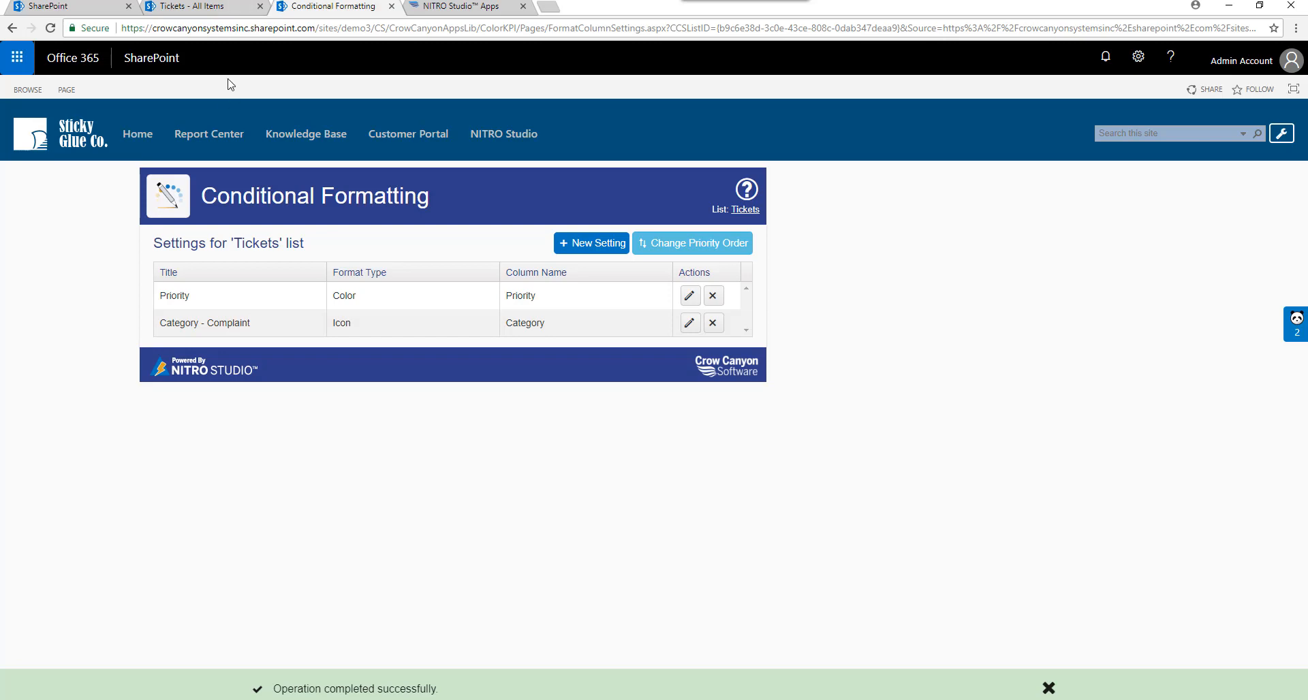
left_click(185, 6)
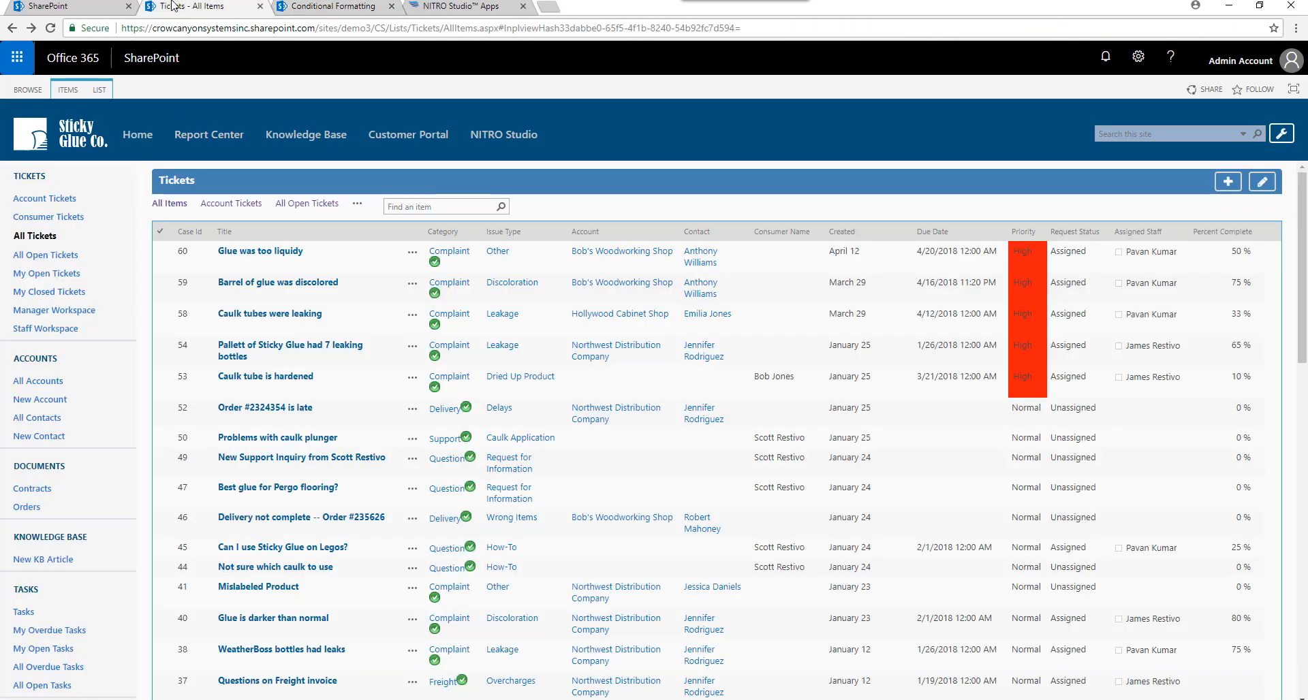
left_click(51, 29)
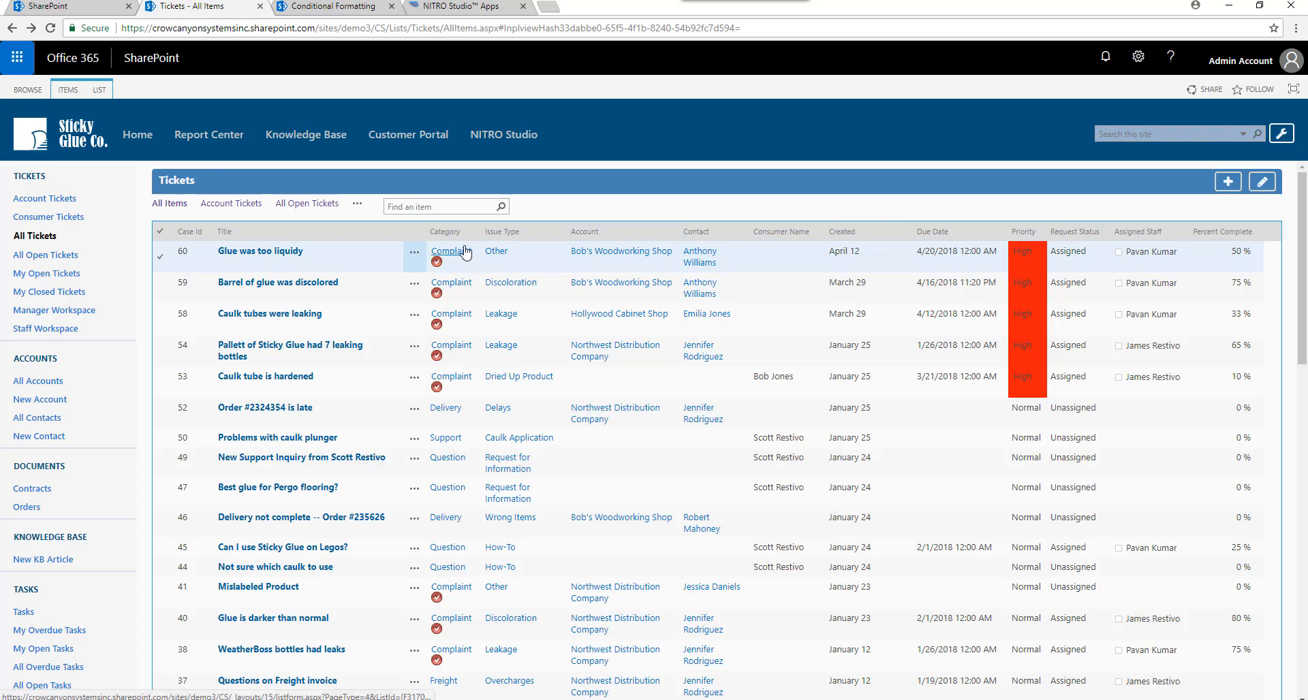
Create a new conditional formatting setting for the Tickets list titled "Percent Complete".
left_click(329, 8)
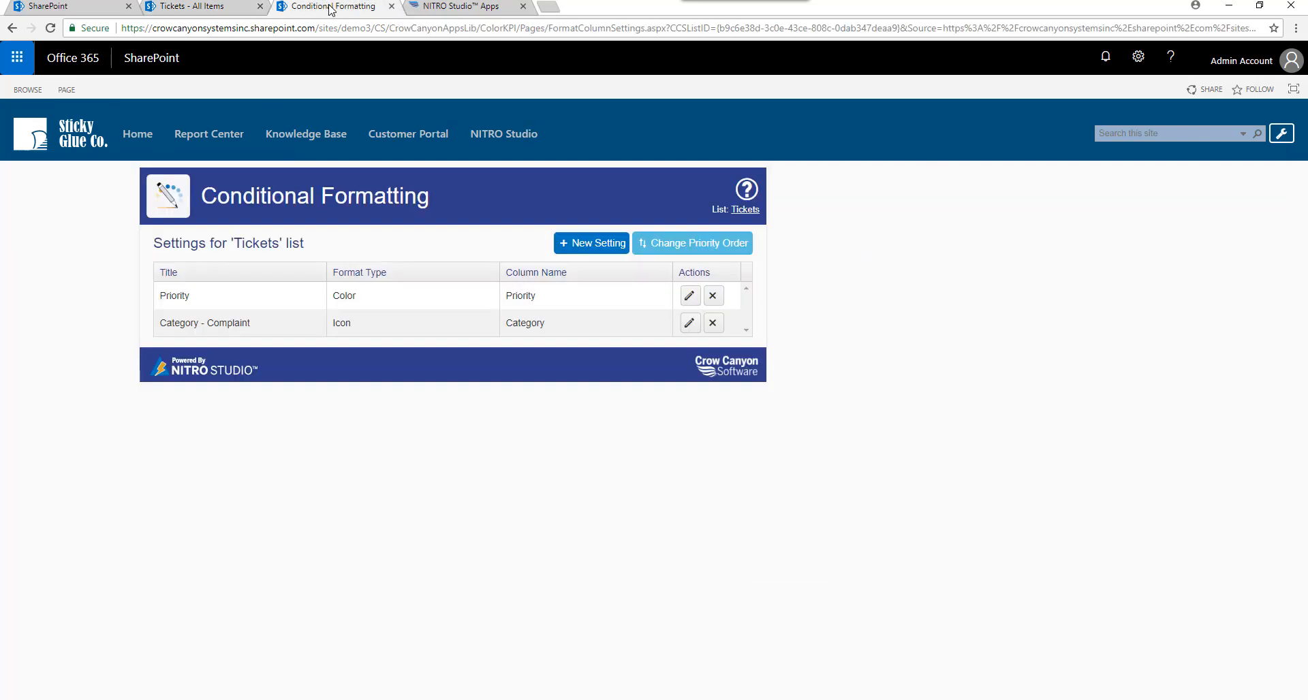
left_click(592, 245)
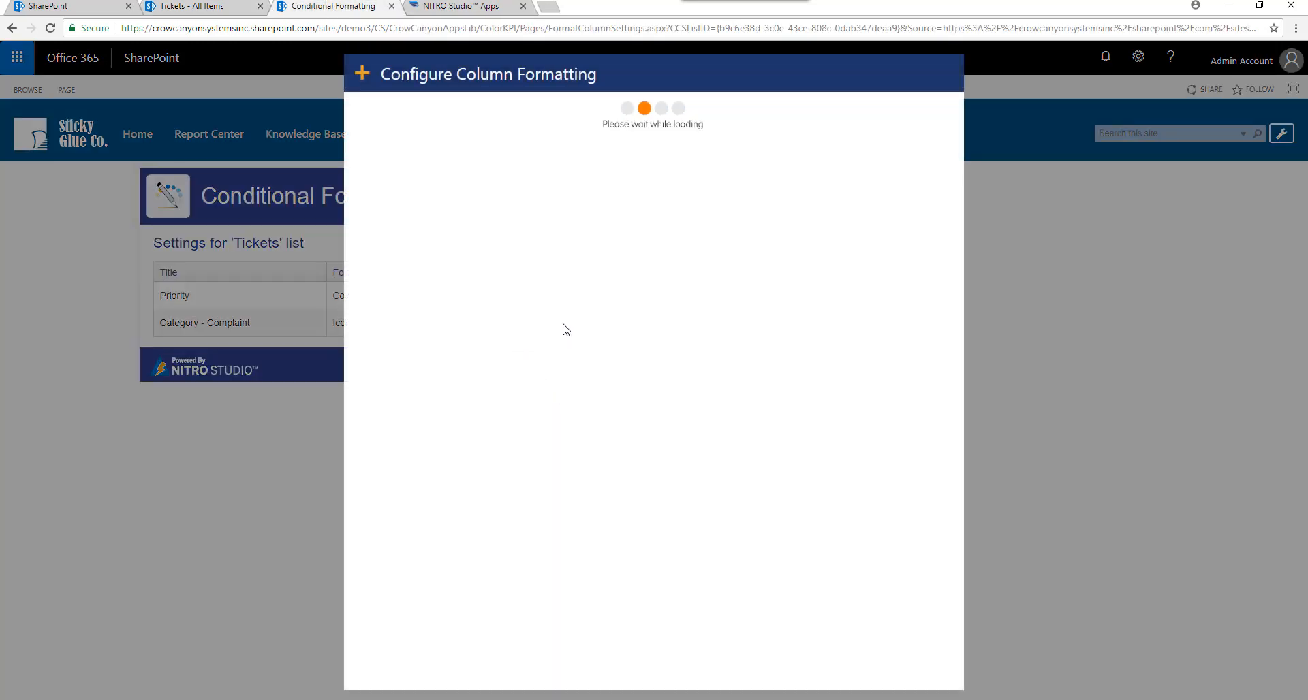
left_click(535, 138)
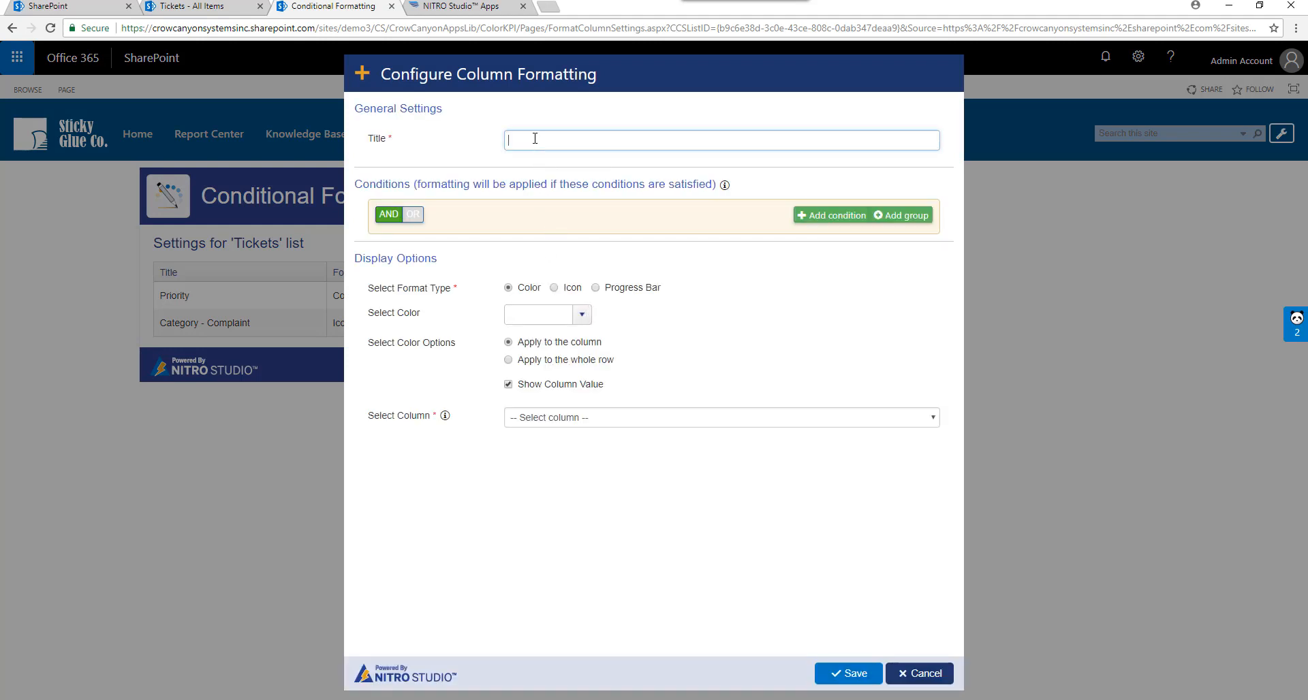
type("Perc")
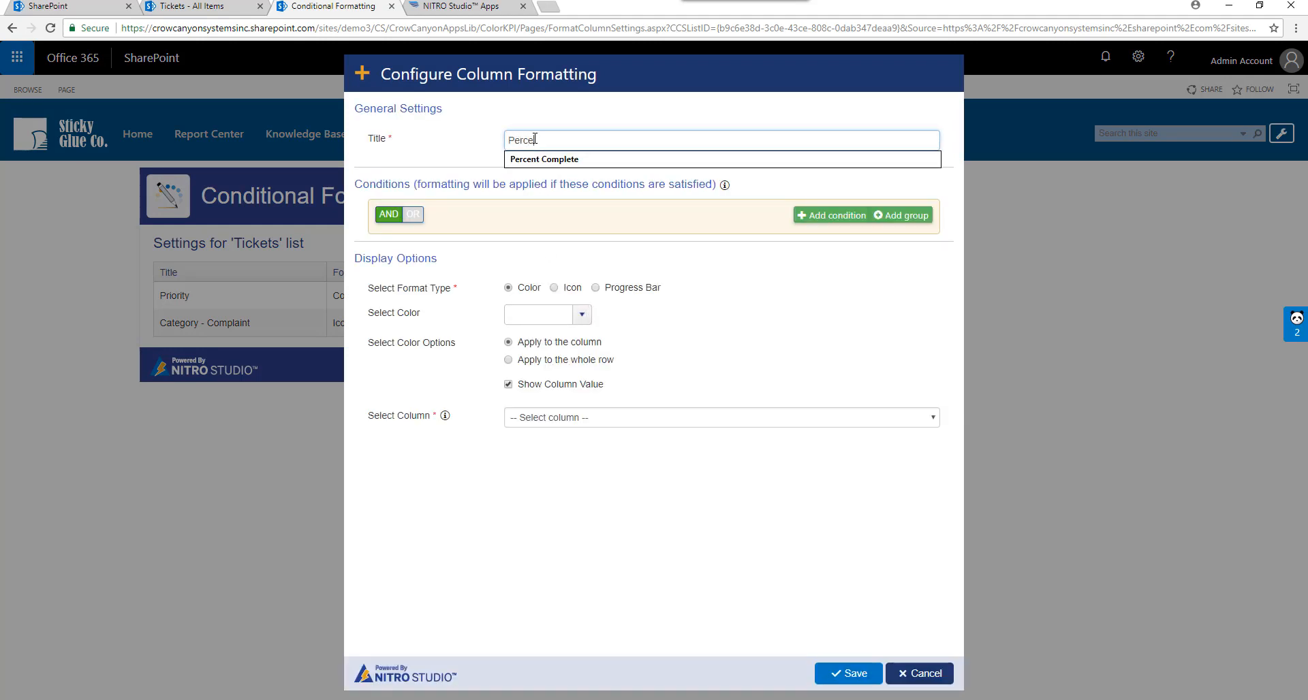
type("ete")
left_click(538, 161)
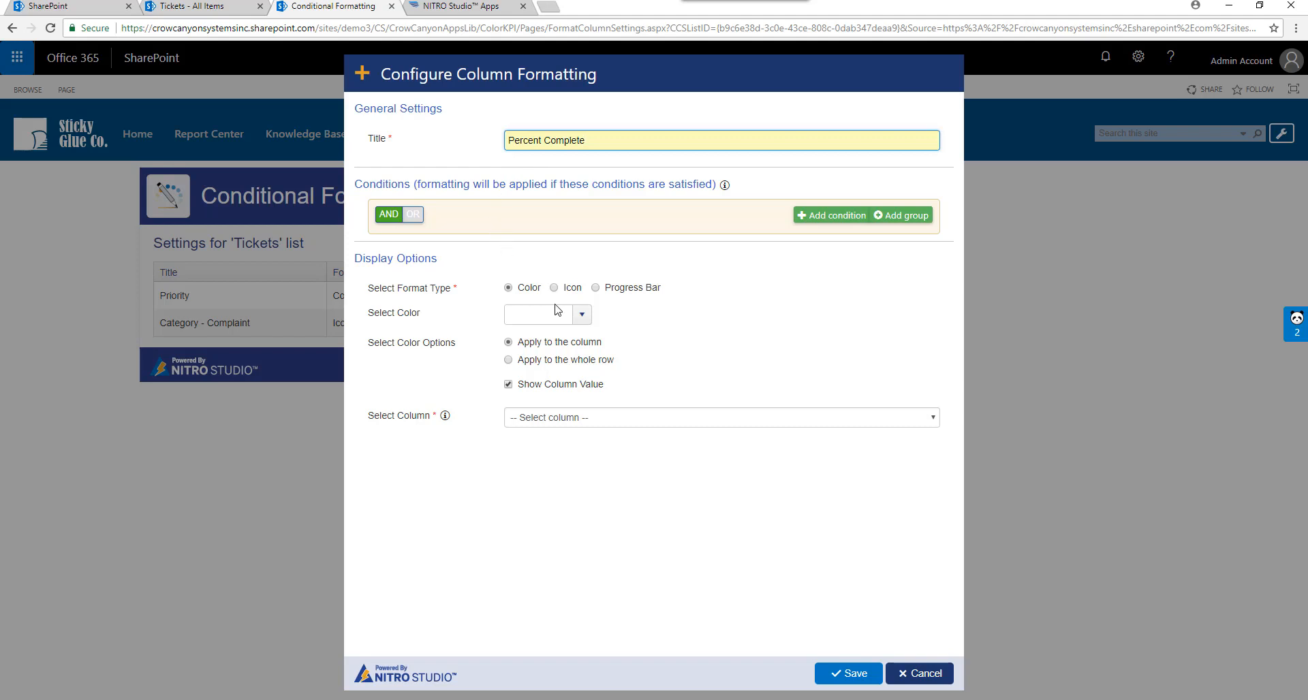
Set the format type to Progress Bar and choose Percent Complete as both the value column and the column to format.
left_click(598, 289)
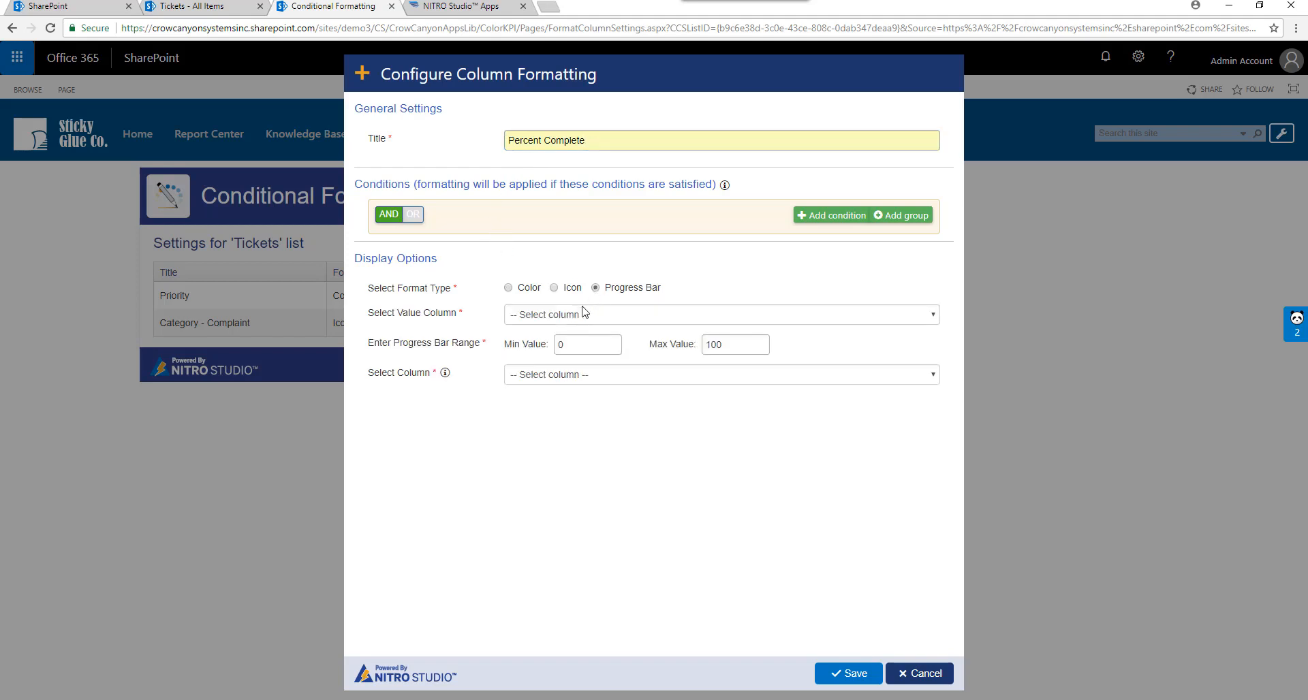
left_click(906, 317)
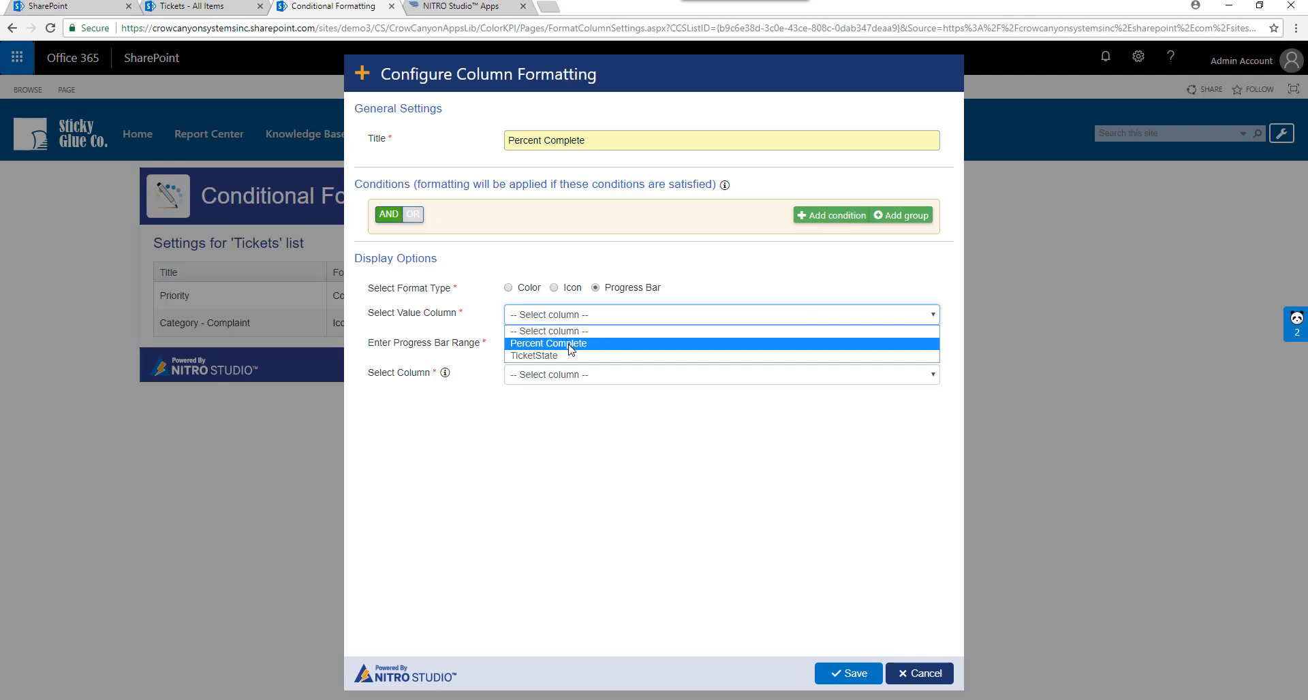
left_click(570, 344)
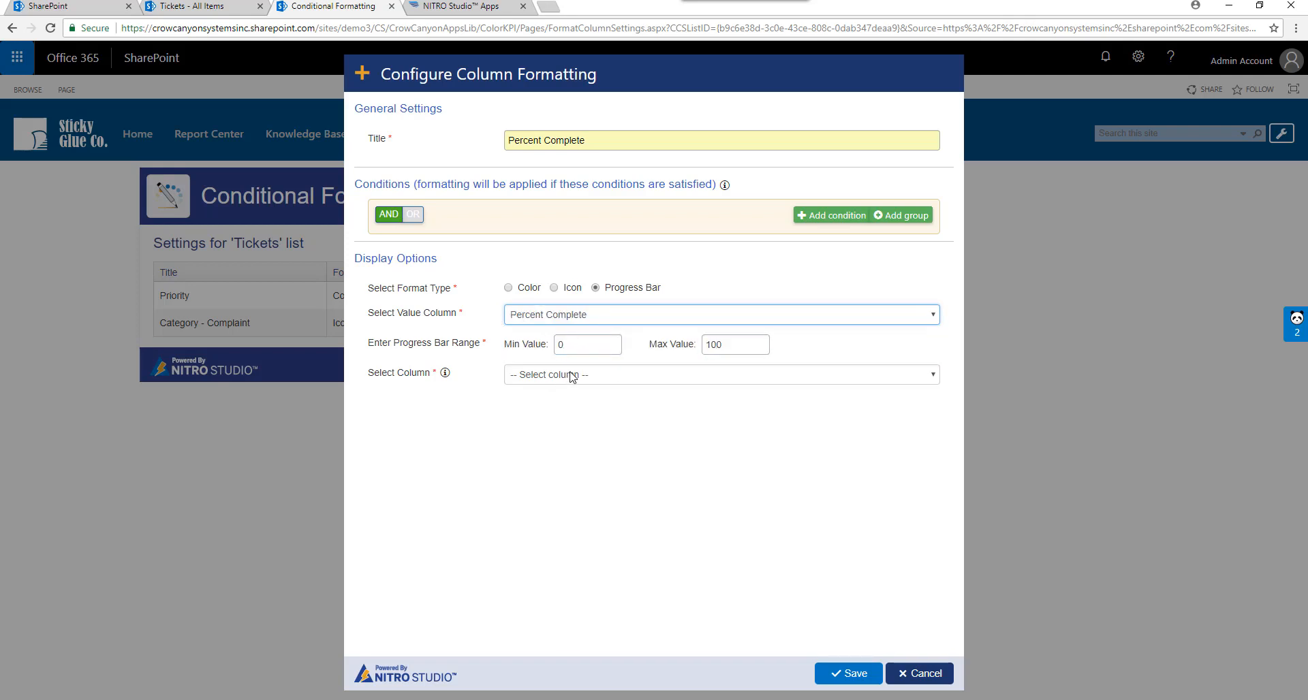
left_click(571, 376)
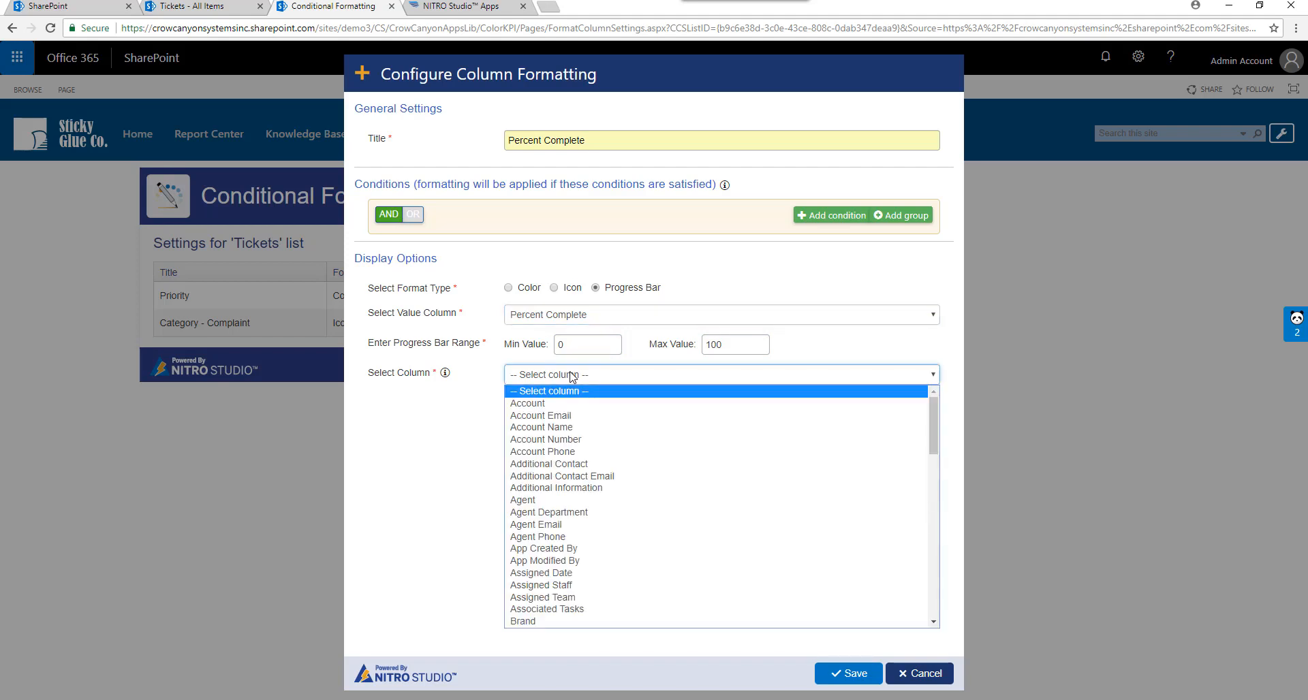
key("p")
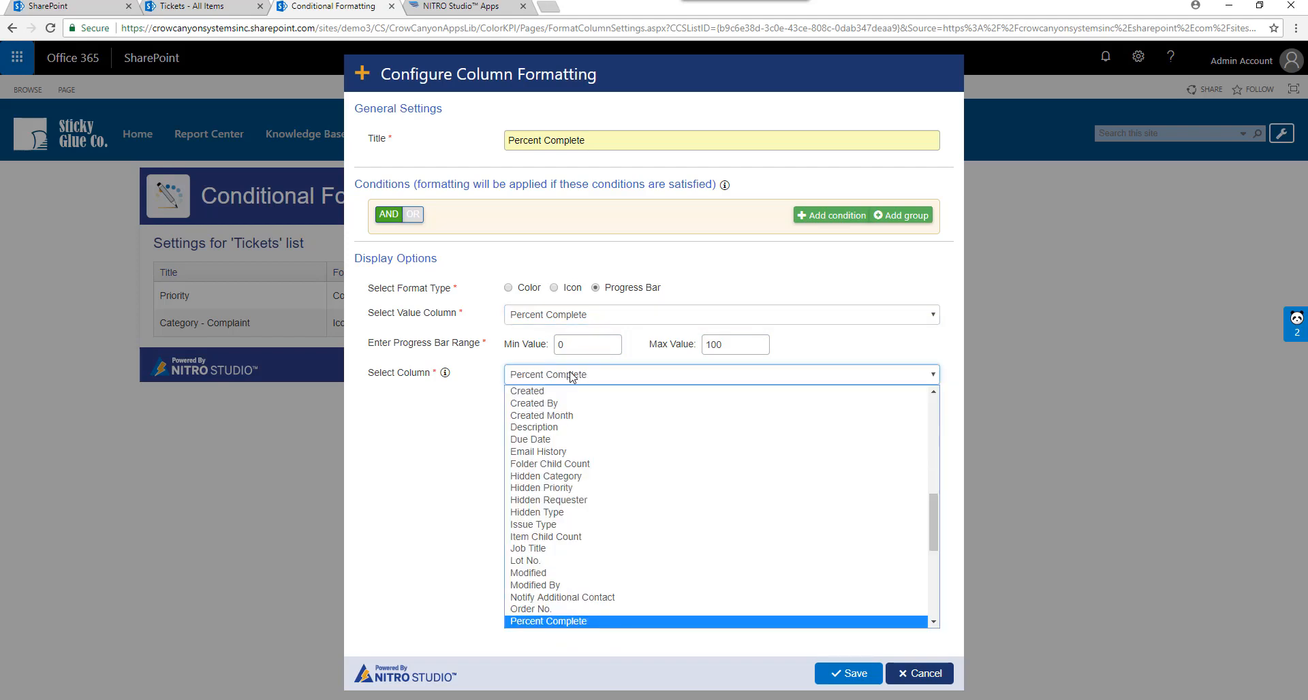
left_click(565, 622)
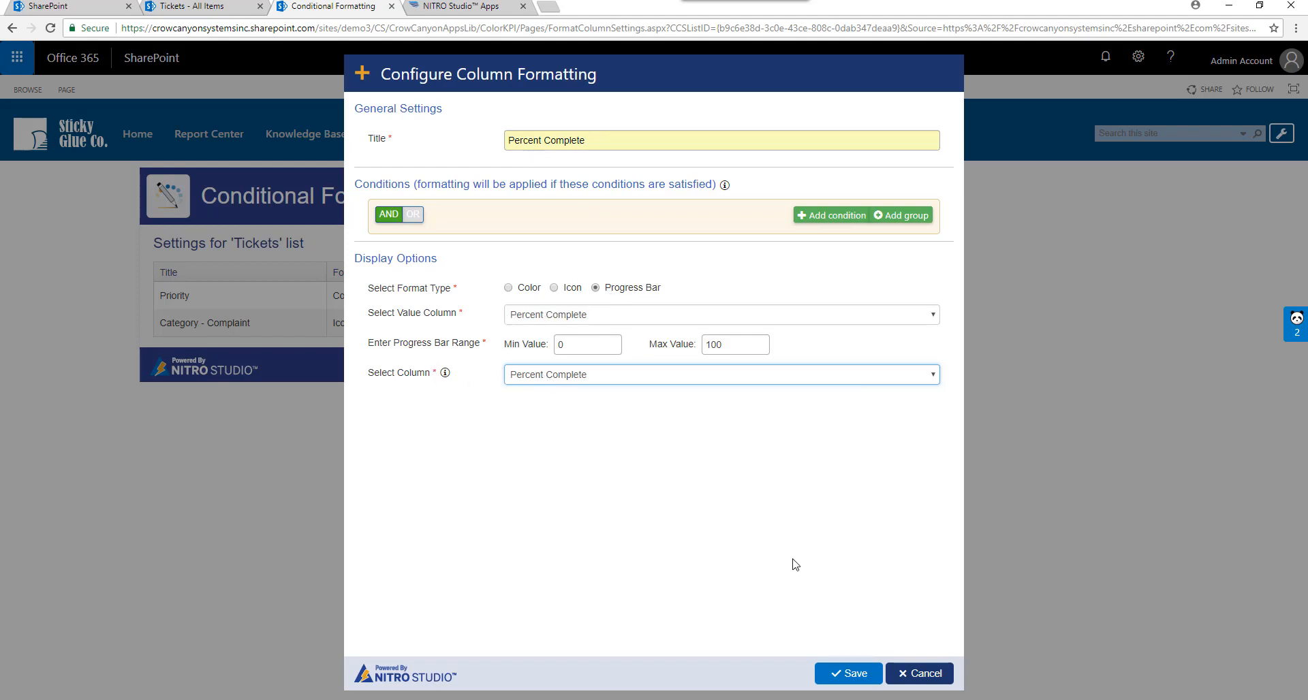
Save the Percent Complete progress bar setting and reload the ticket list.
left_click(854, 676)
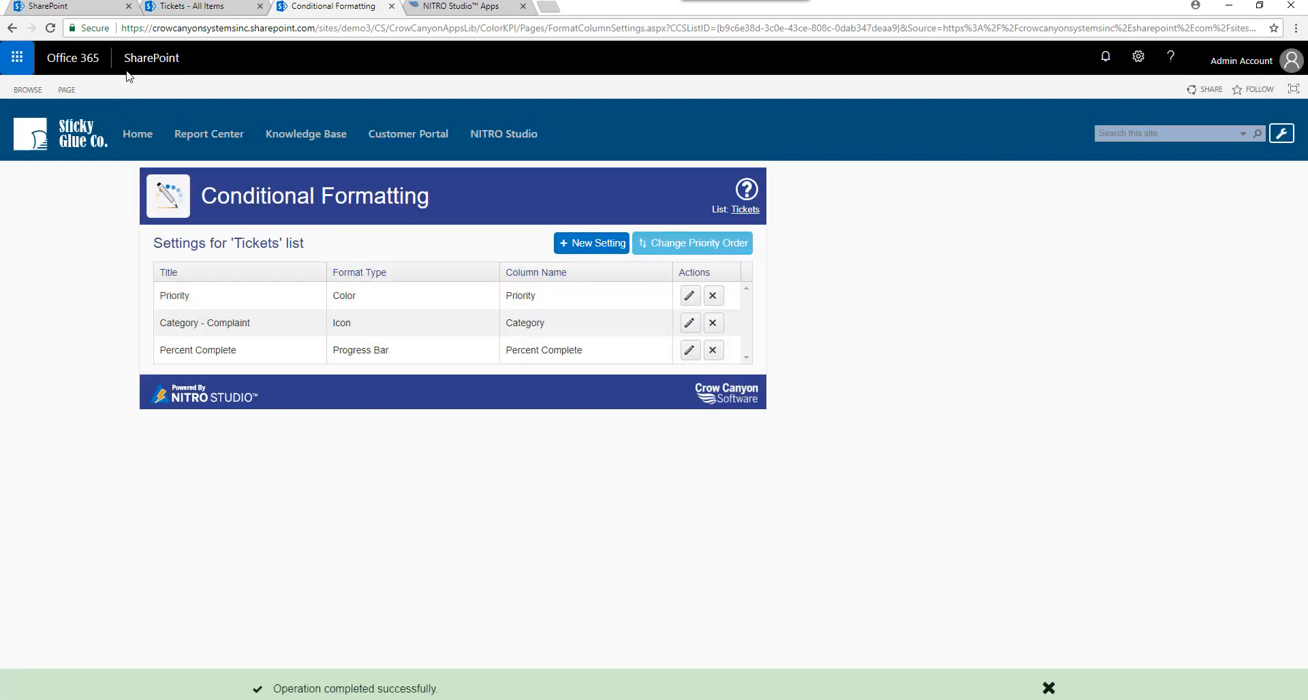
left_click(191, 7)
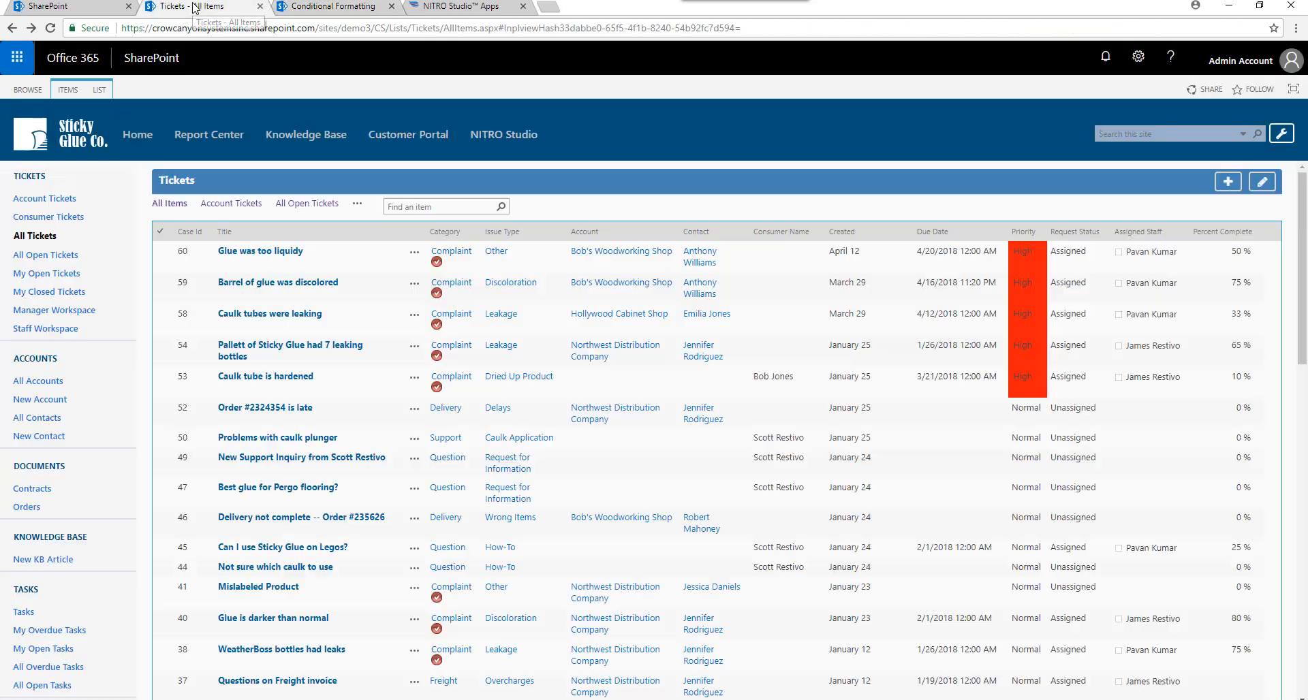
left_click(50, 28)
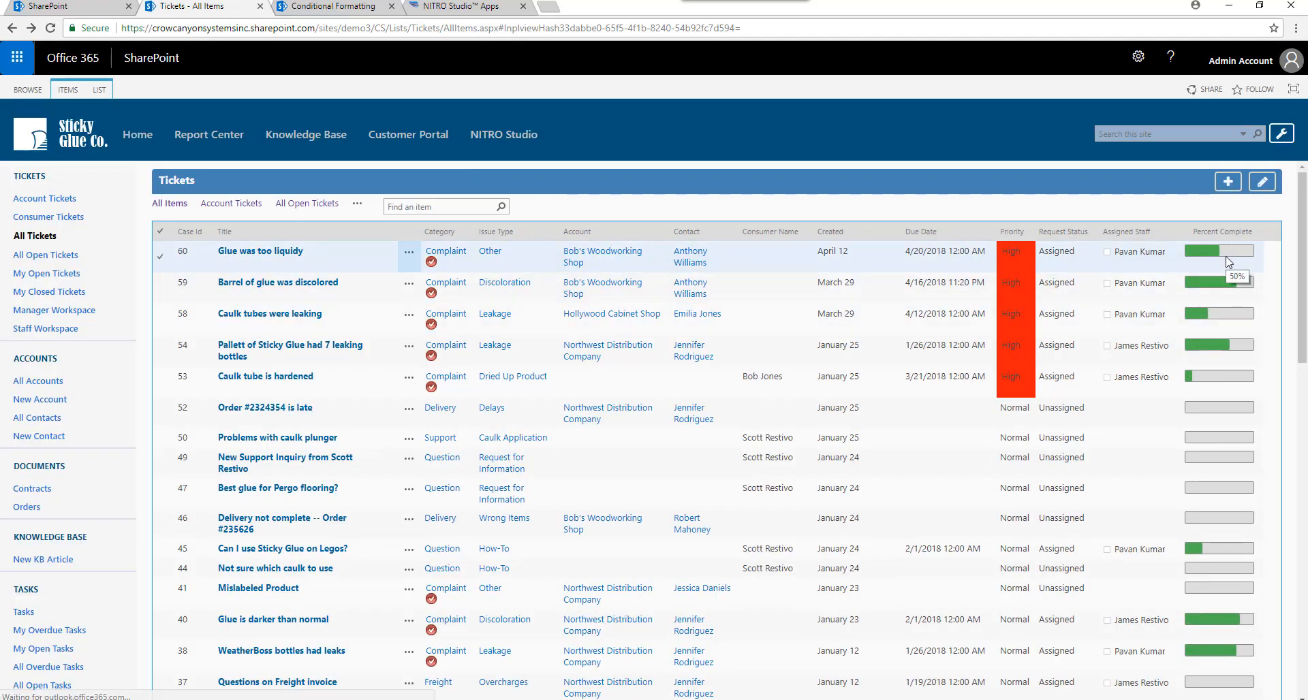
Examine the Percent Complete bars in the ticket list and compare them with the list of conditional formatting settings.
mouse_move(1219, 256)
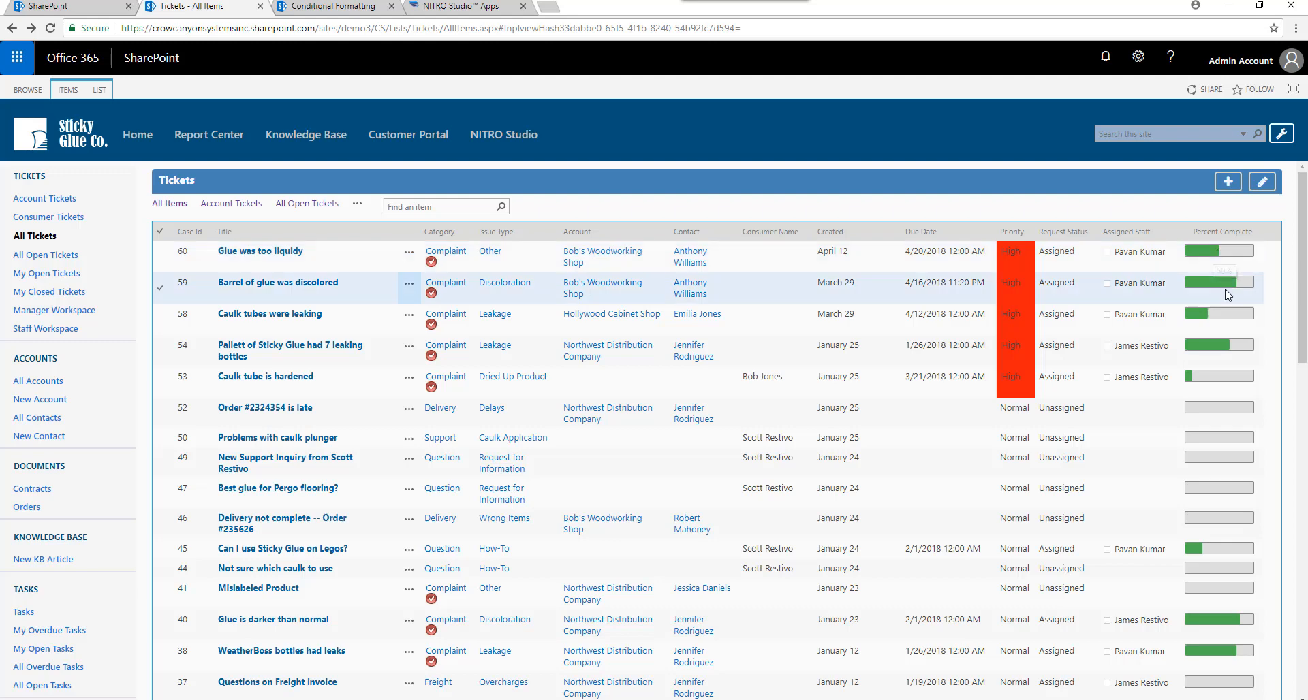
mouse_move(1239, 288)
mouse_move(1205, 318)
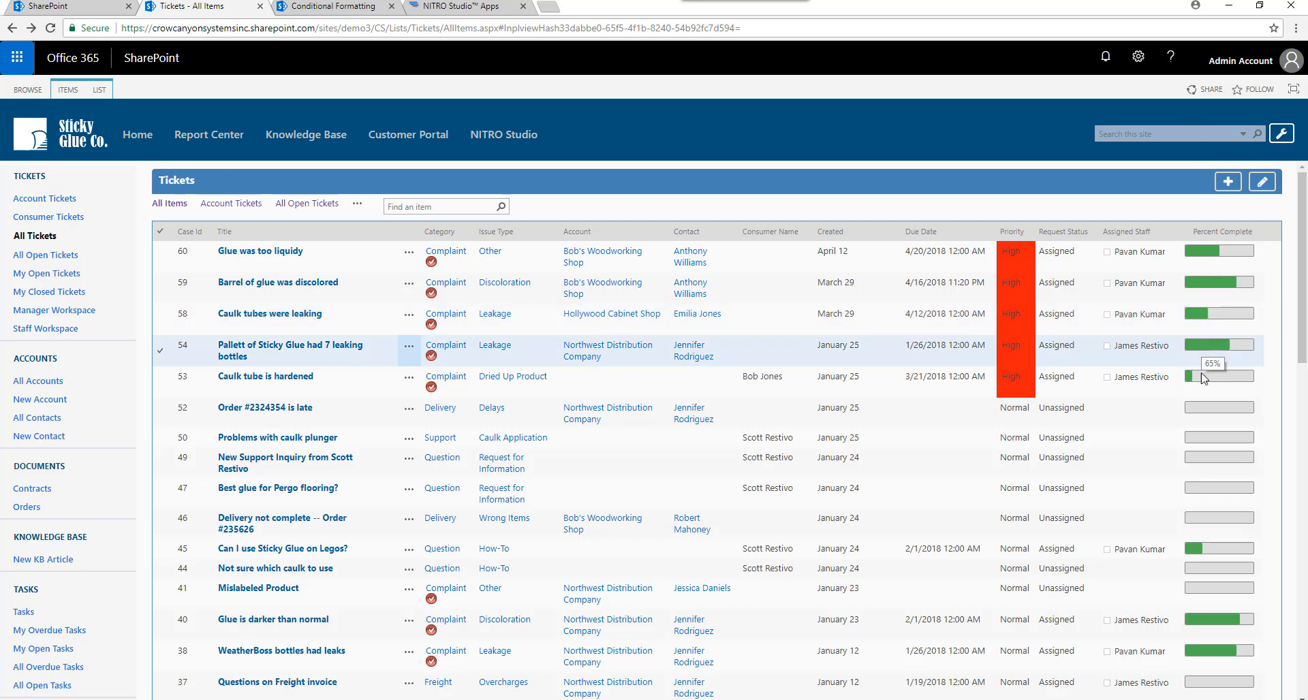
mouse_move(1205, 380)
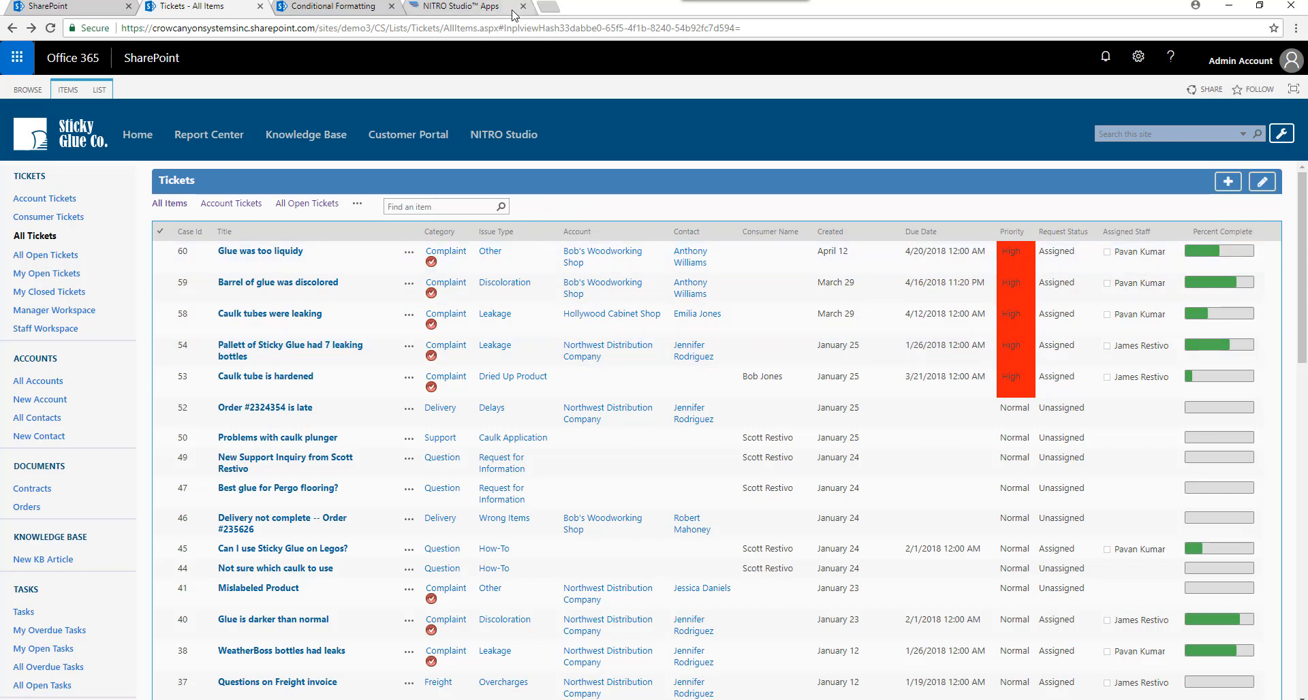
left_click(344, 8)
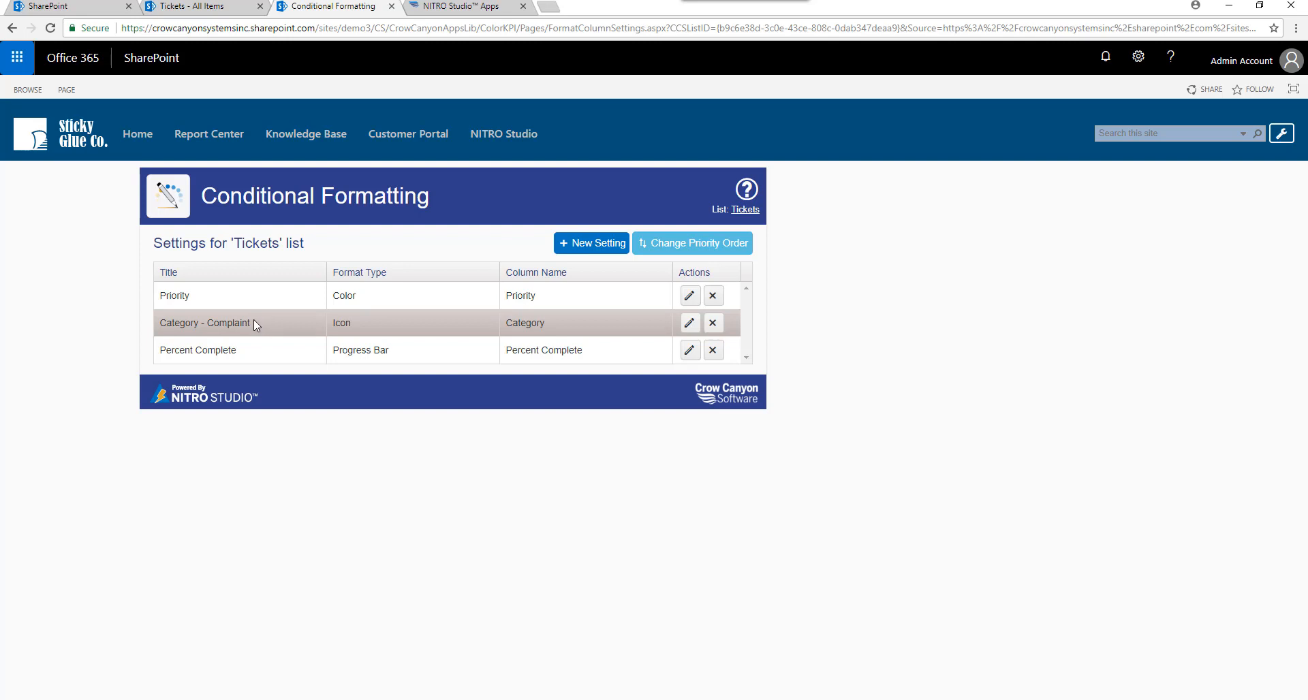
left_click(195, 8)
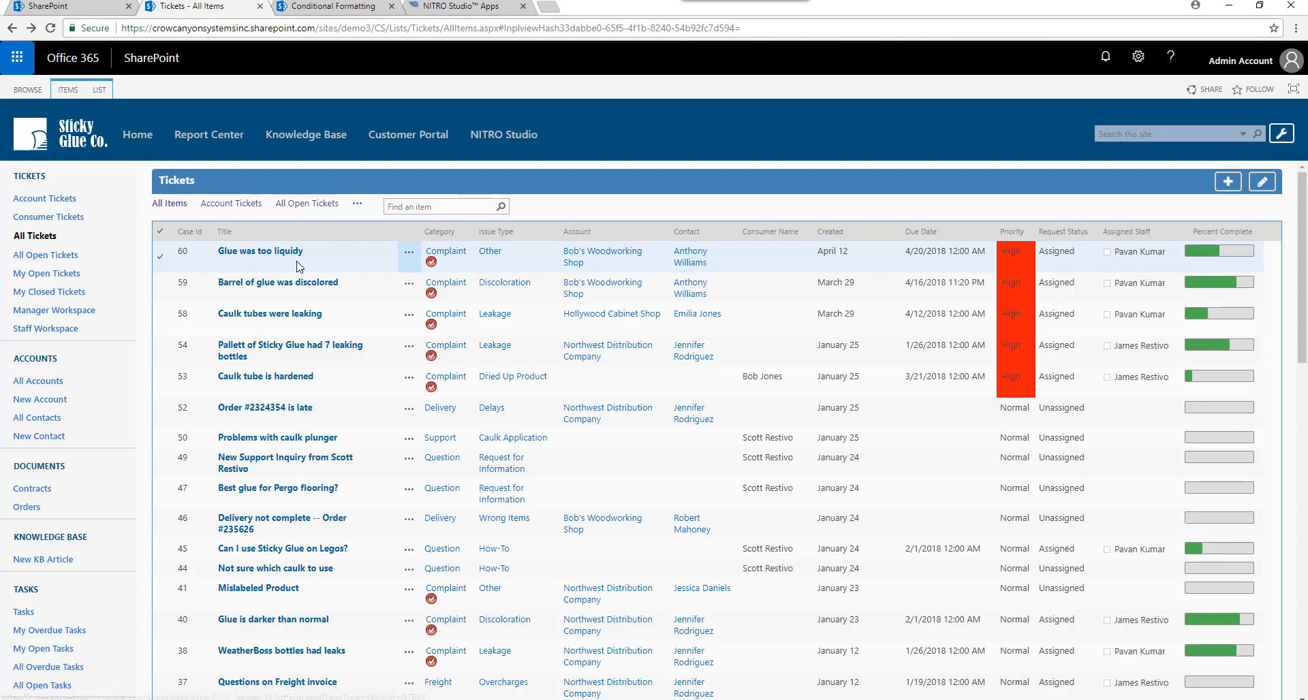